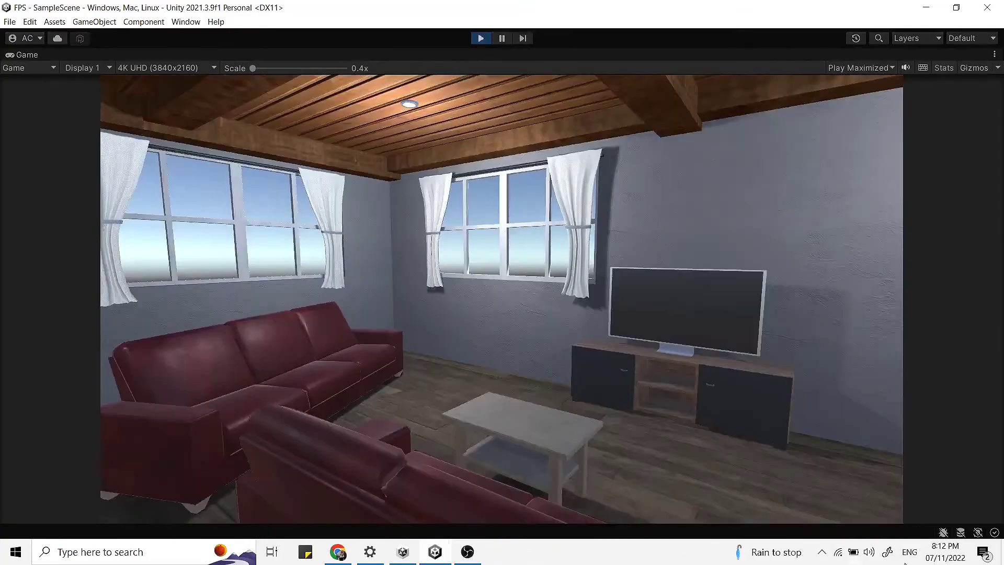
# - Walk through the cabin's living room and kitchen in the running game to examine the furniture and worktop
pyautogui.press('w')
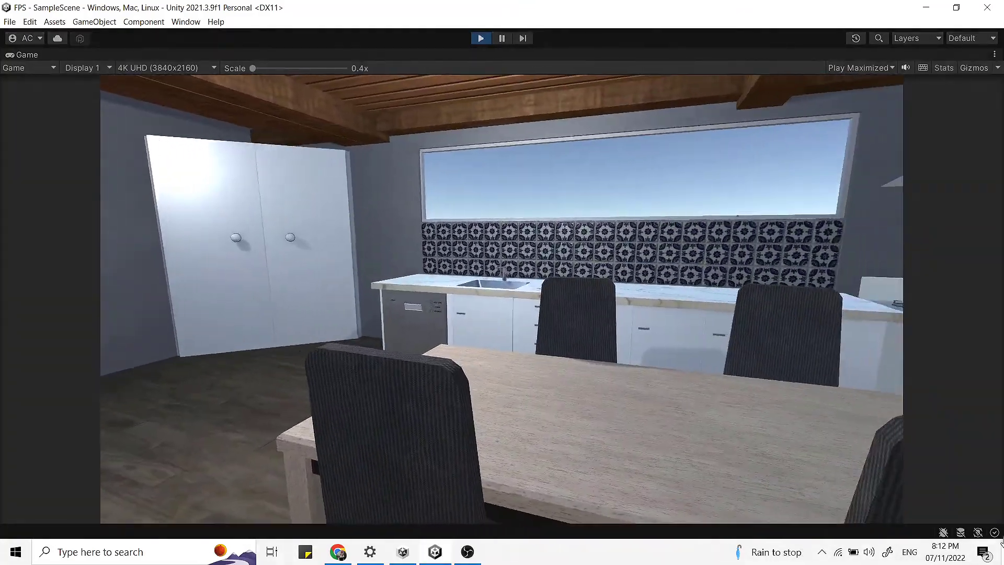
pyautogui.press('w')
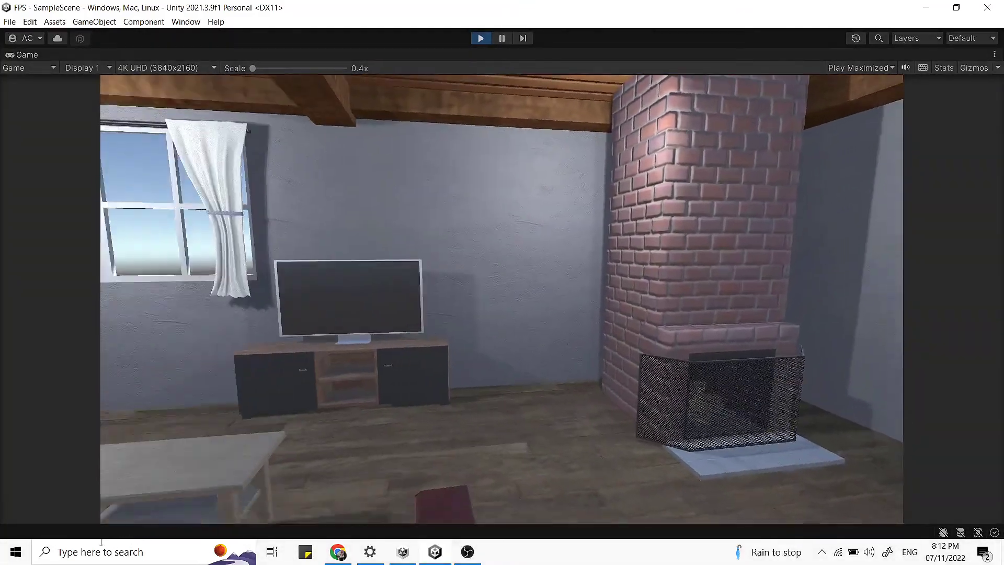
pyautogui.press('w')
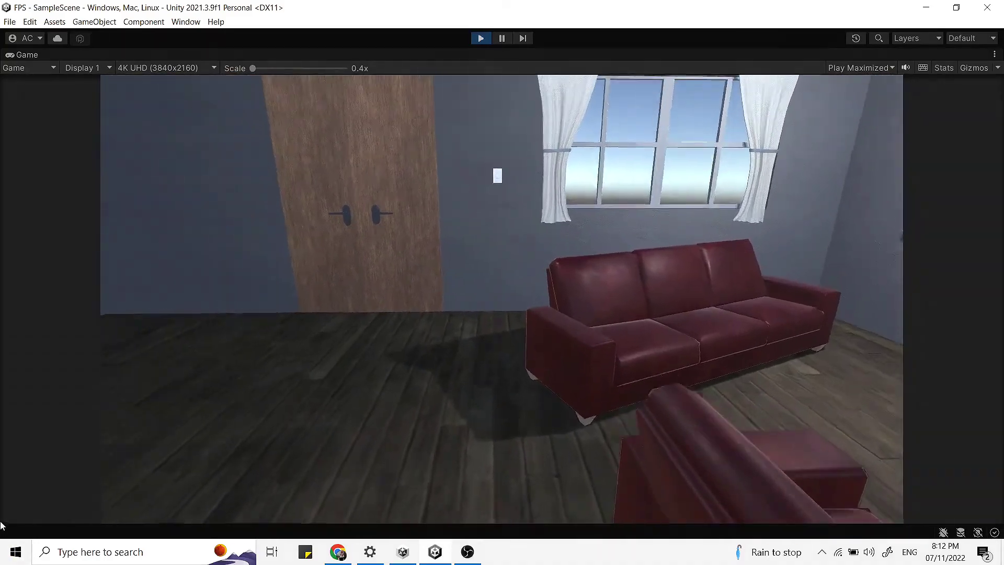
pyautogui.press('w')
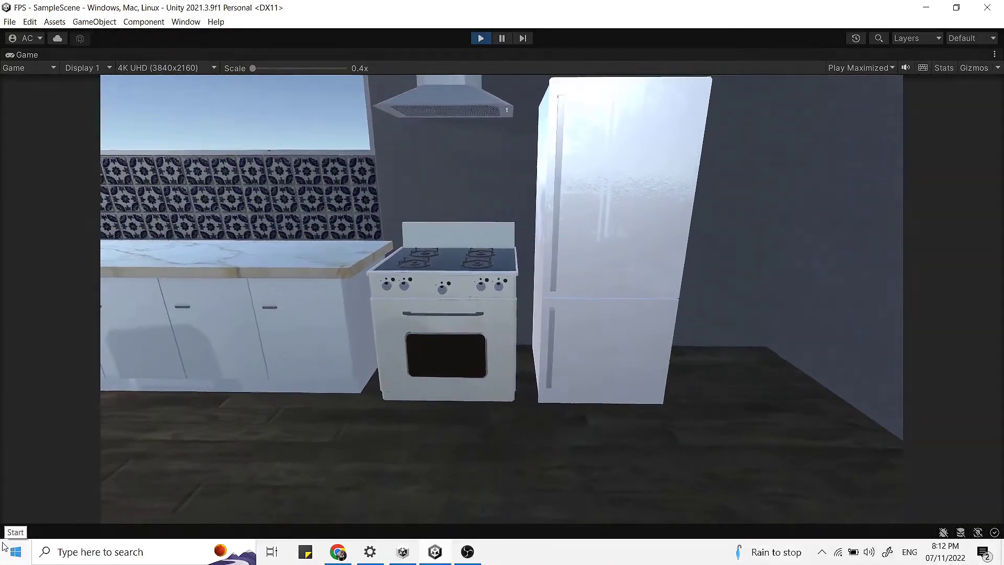
pyautogui.press('w')
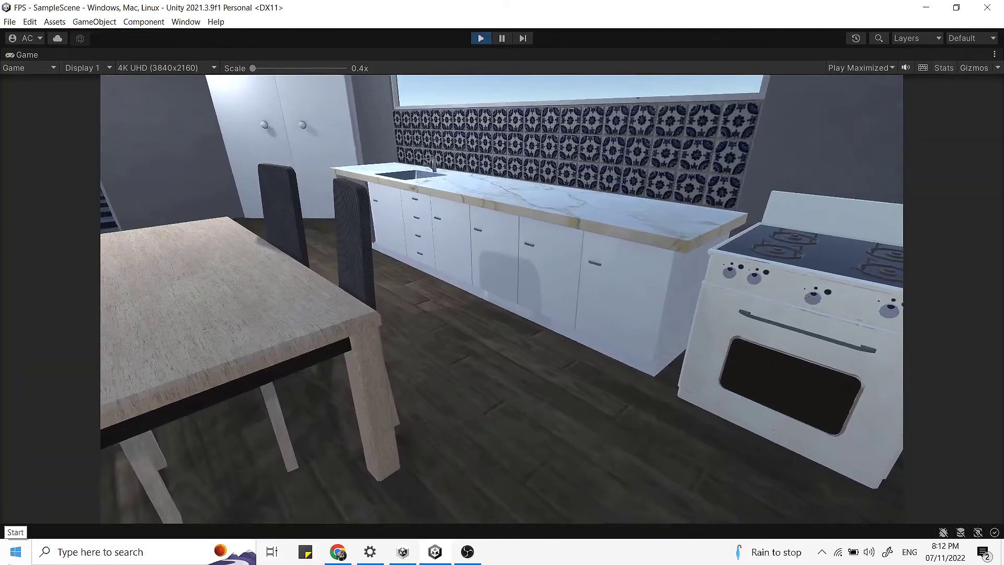
pyautogui.press('w')
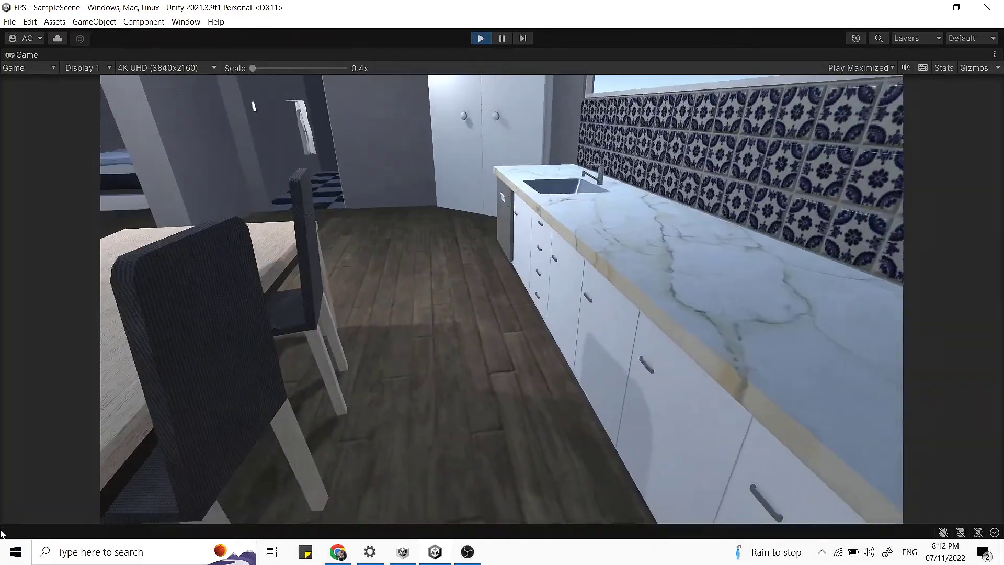
pyautogui.press('w')
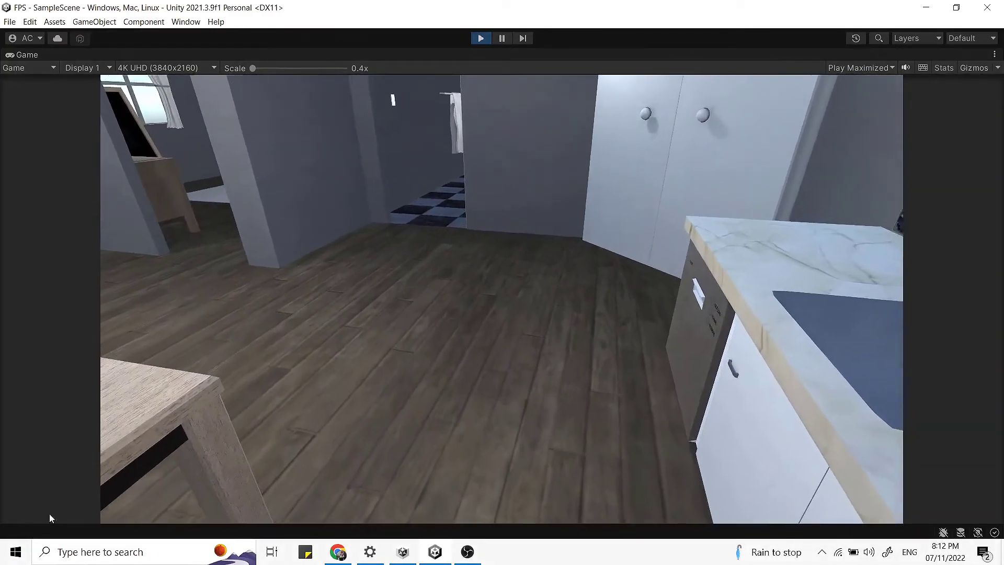
pyautogui.press('w')
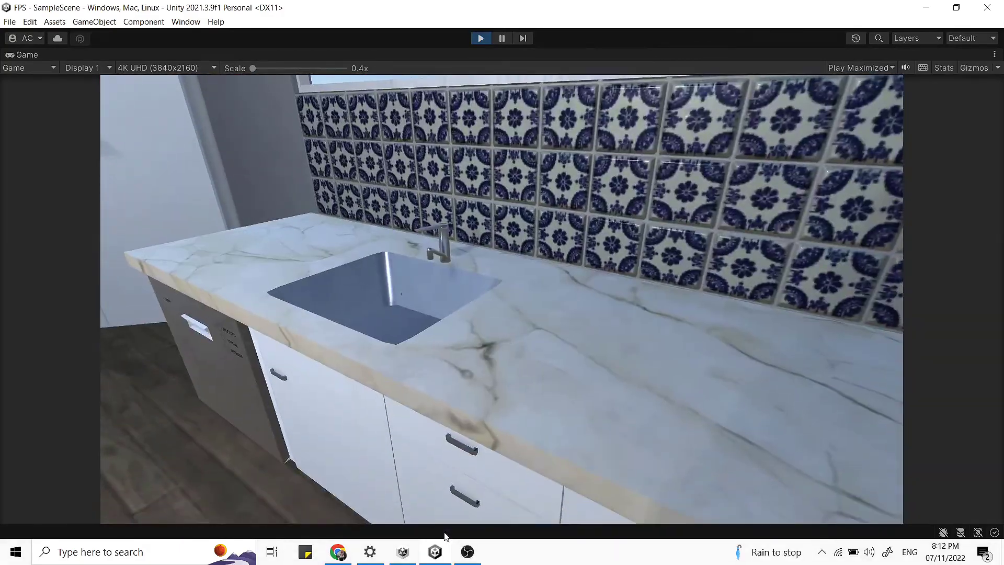
# - Walk into the cabin's bathroom and examine the toilet, window and towel rail
pyautogui.press('w')
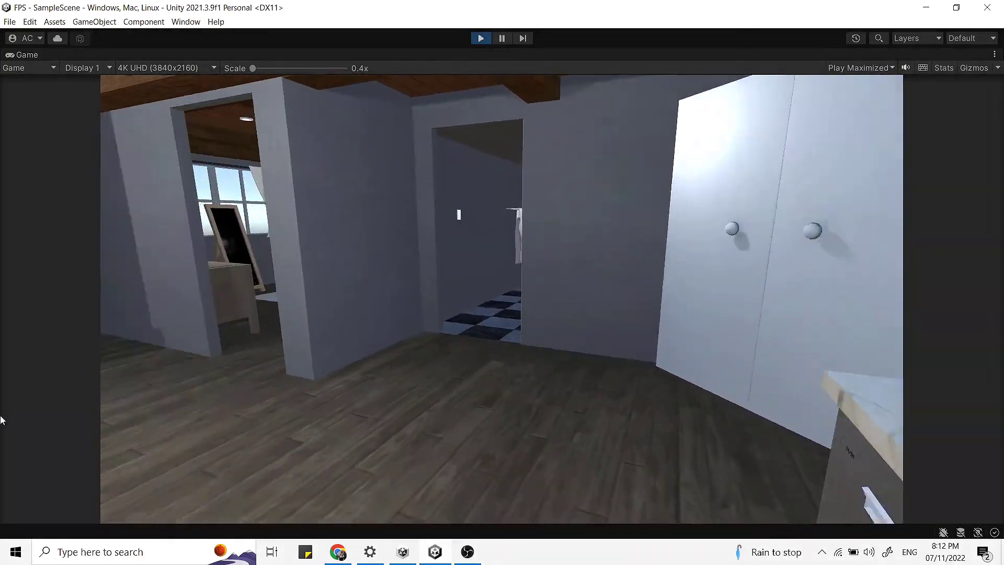
pyautogui.press('w')
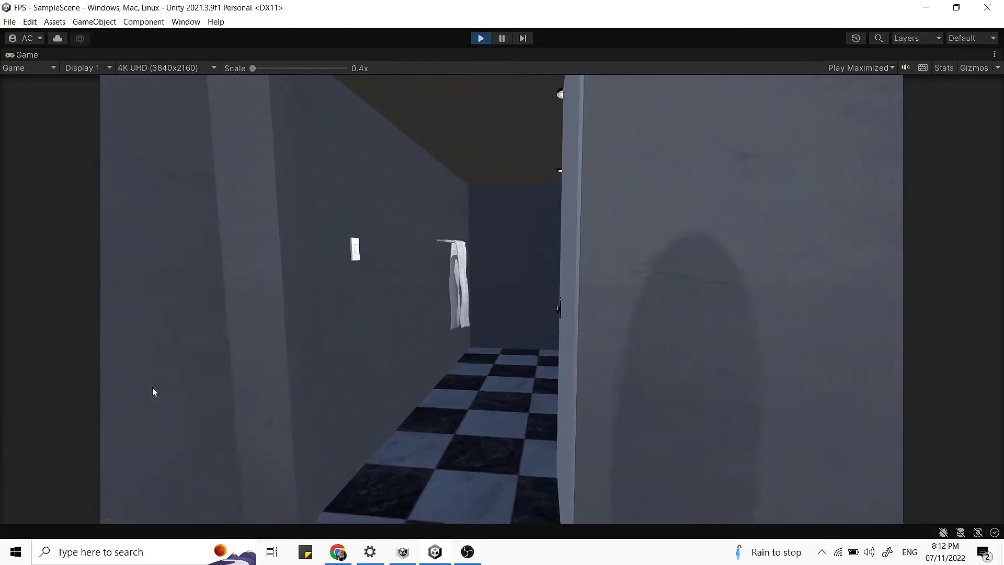
pyautogui.press('w')
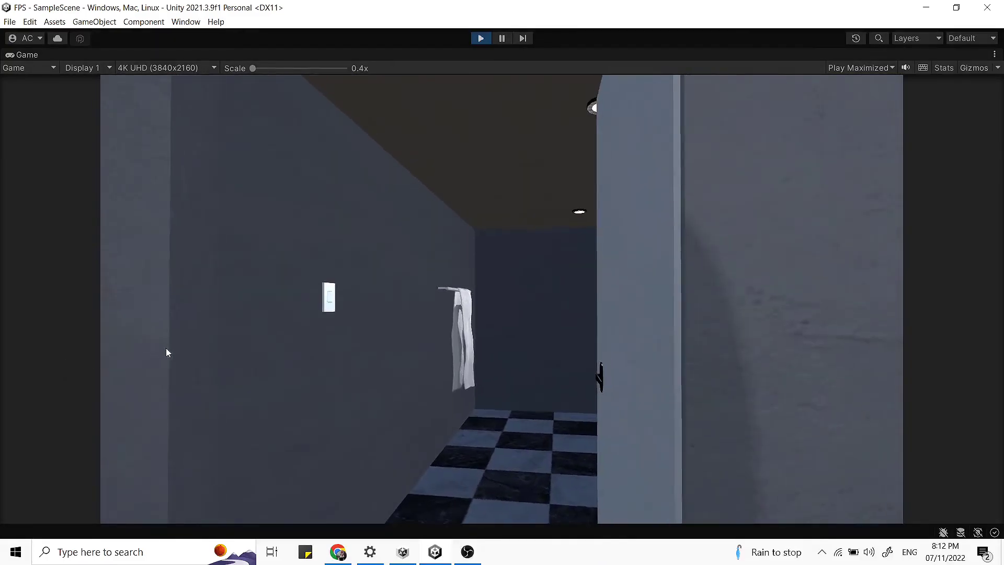
pyautogui.press('w')
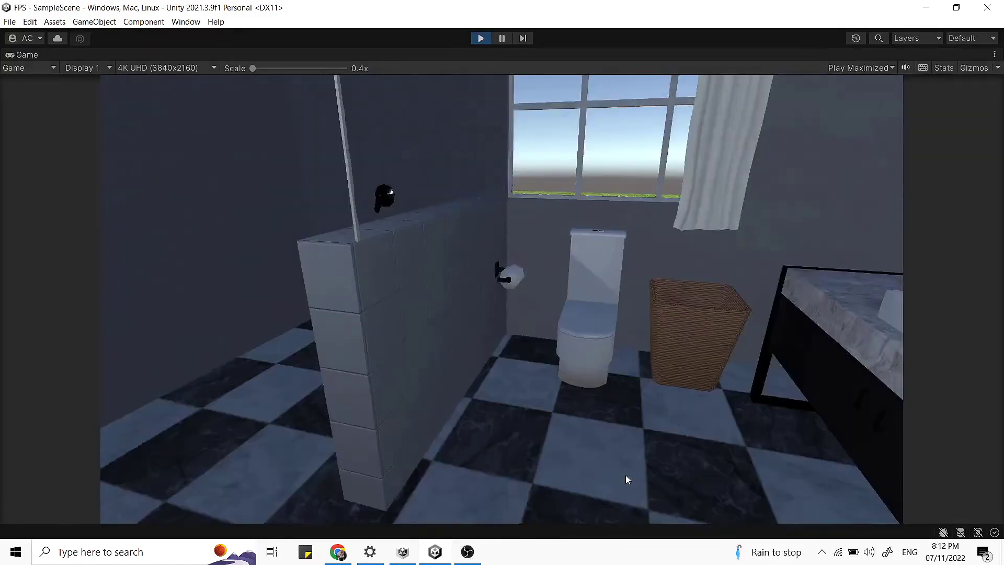
pyautogui.press('w')
pyautogui.press('w')
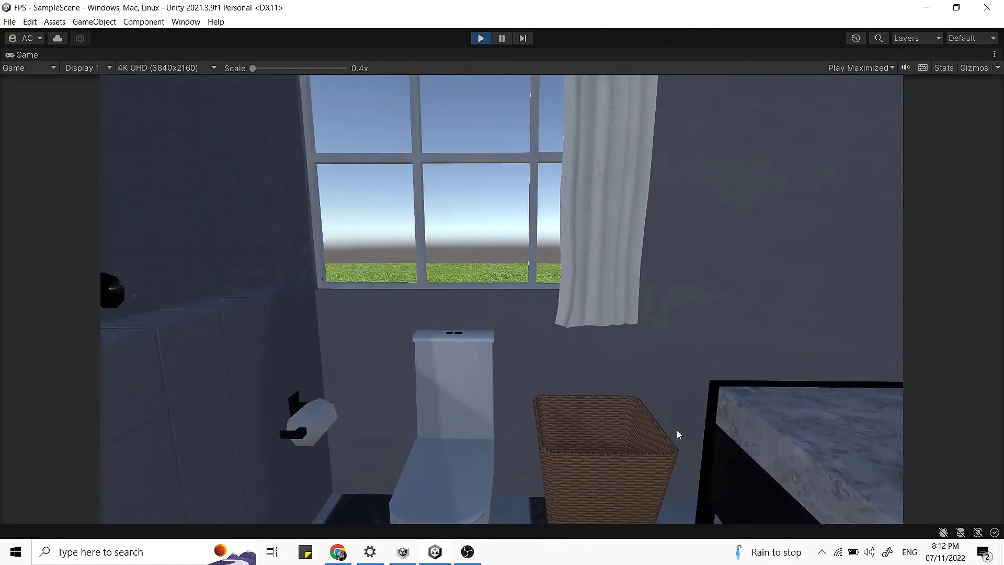
pyautogui.press('w')
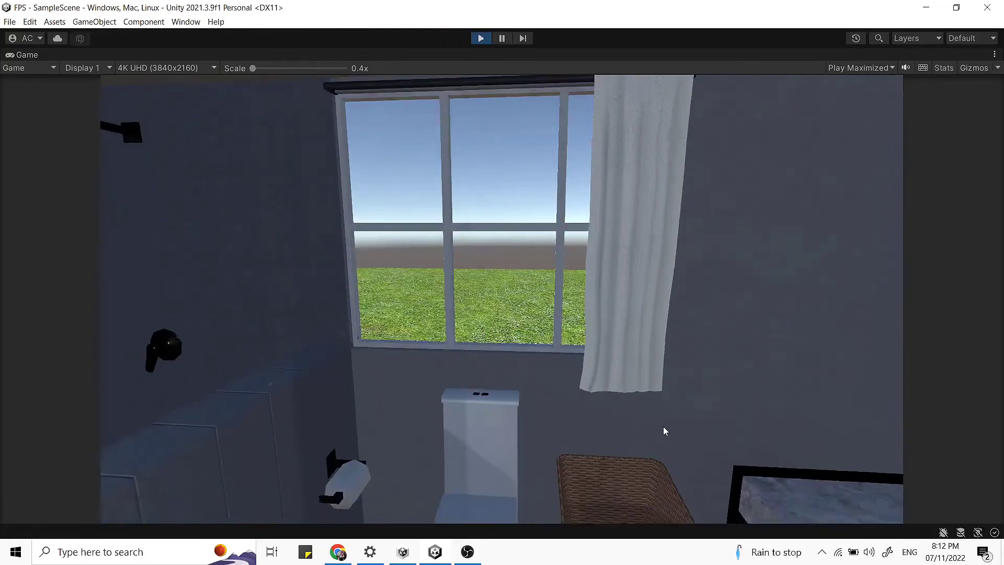
pyautogui.press('w')
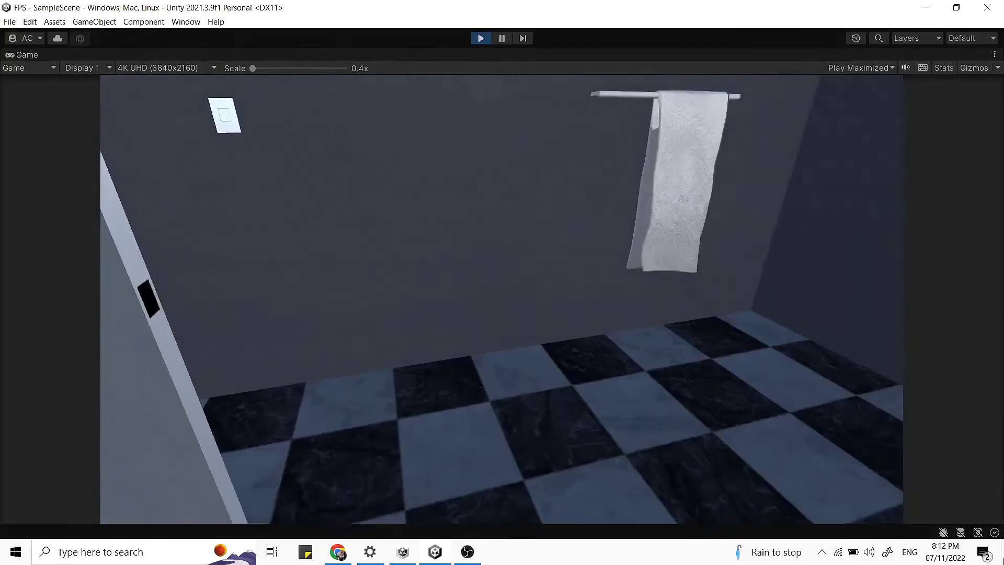
pyautogui.press('w')
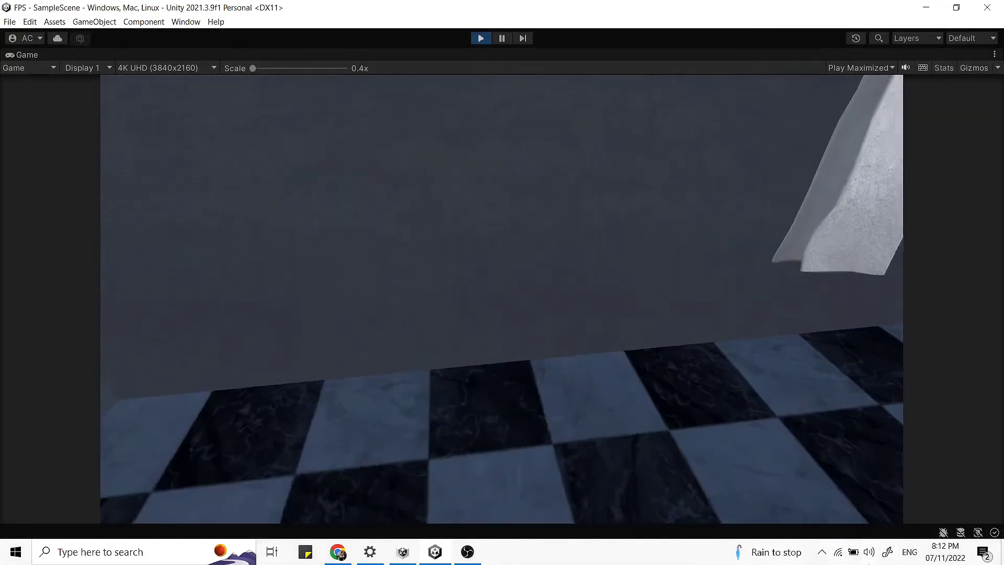
# - Return to the main room and walk up to the brick fireplace for a close look
pyautogui.press('w')
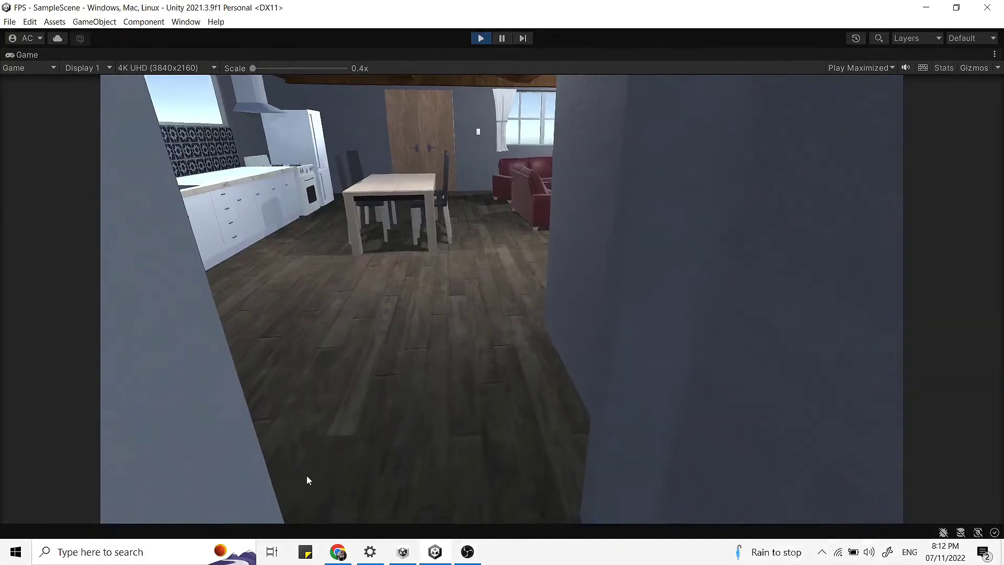
pyautogui.press('w')
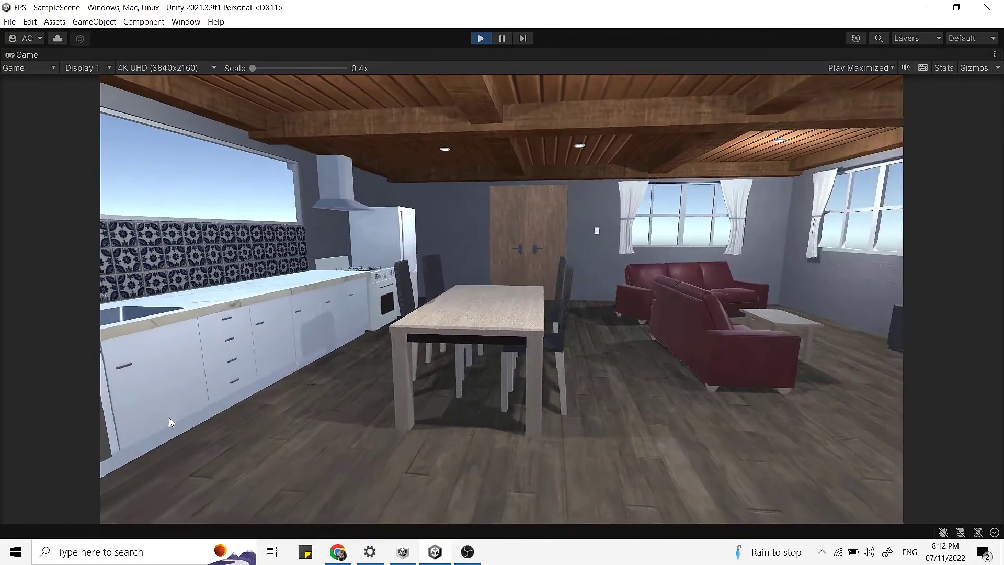
pyautogui.press('w')
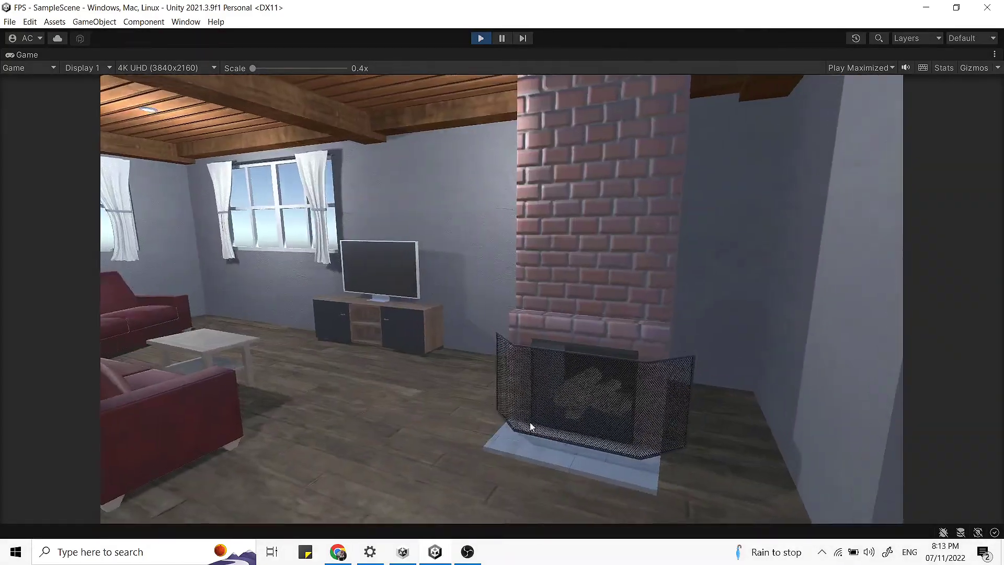
pyautogui.press('w')
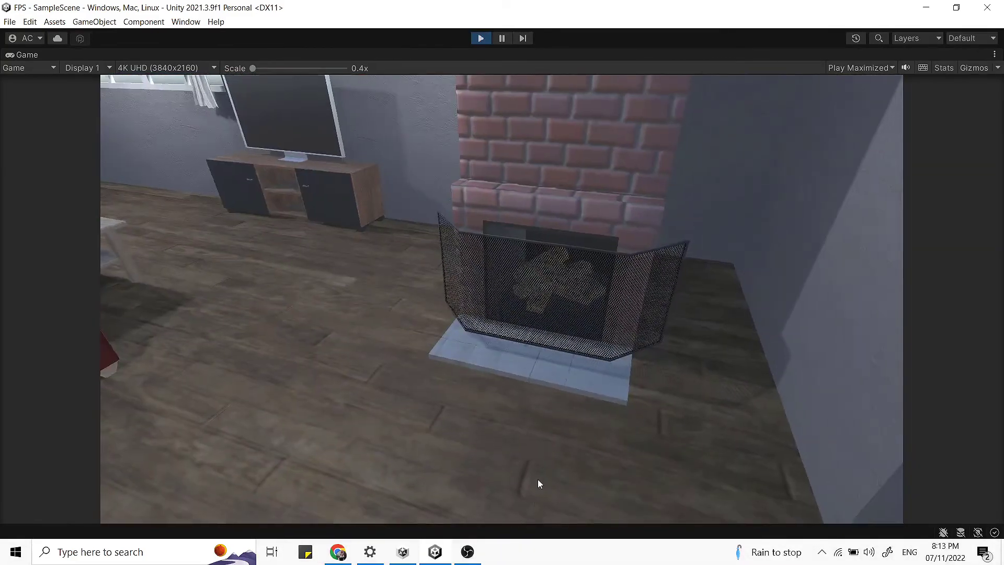
pyautogui.press('w')
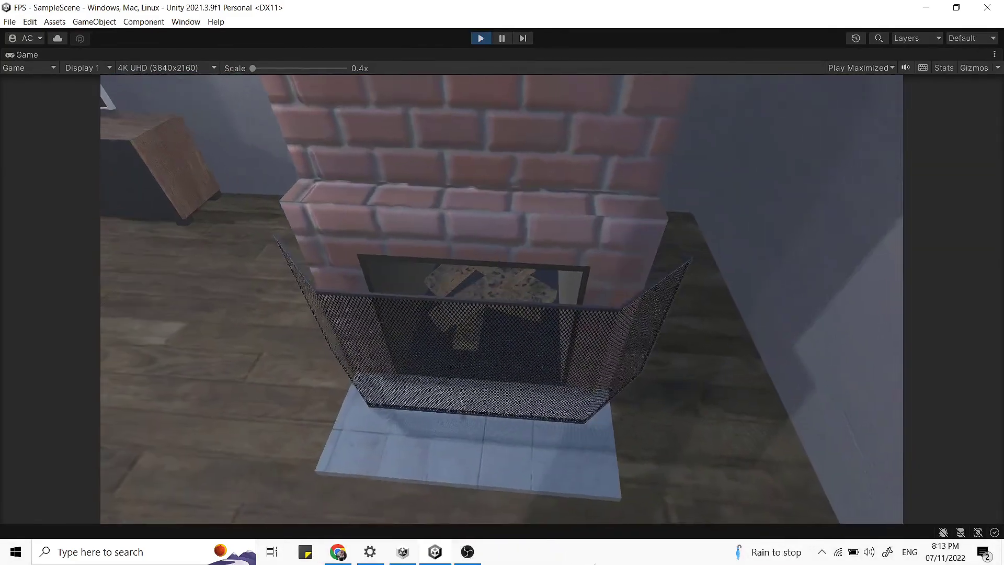
# - Walk into the bedroom and examine the bed, standing mirror, rug and nightstands
pyautogui.press('w')
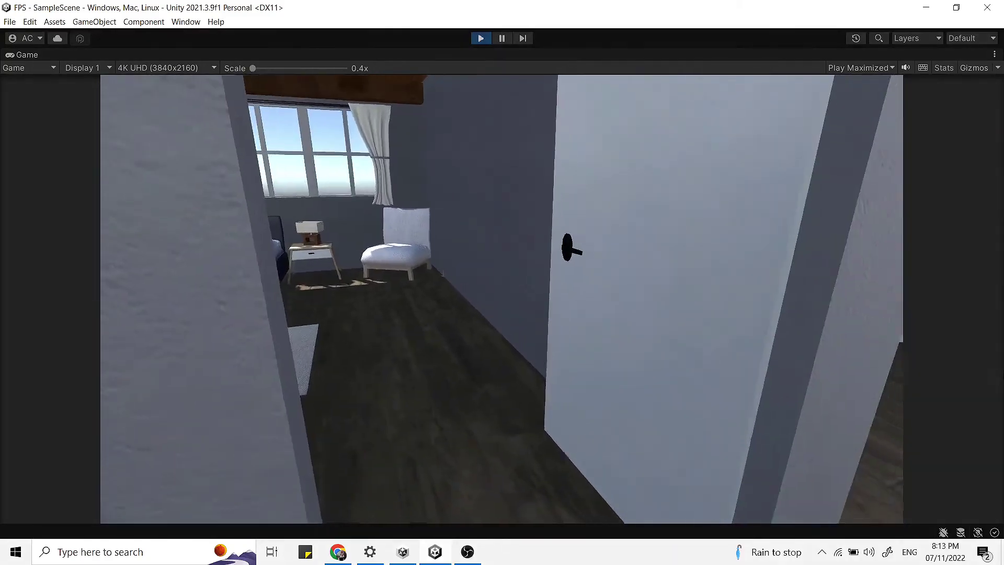
pyautogui.press('w')
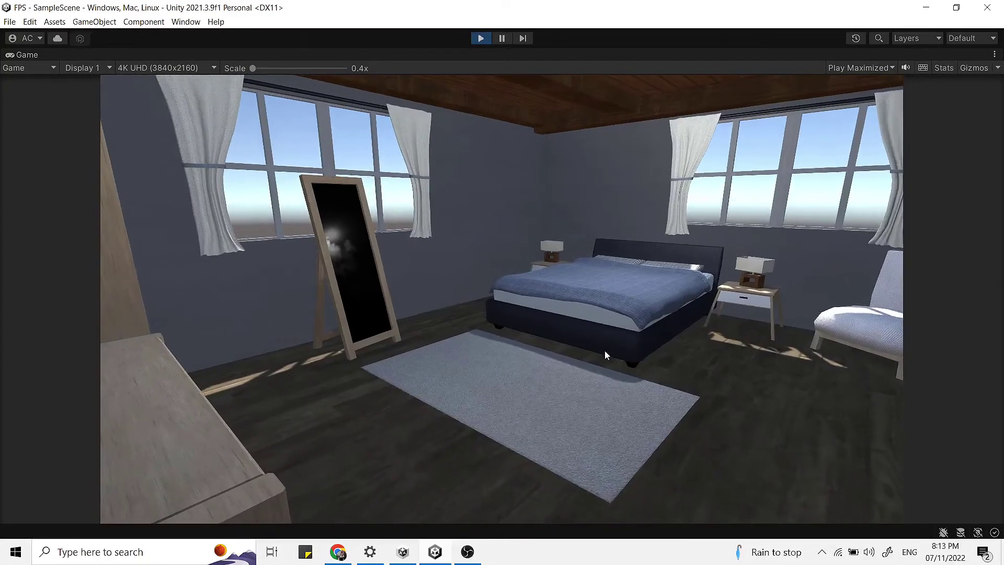
pyautogui.press('w')
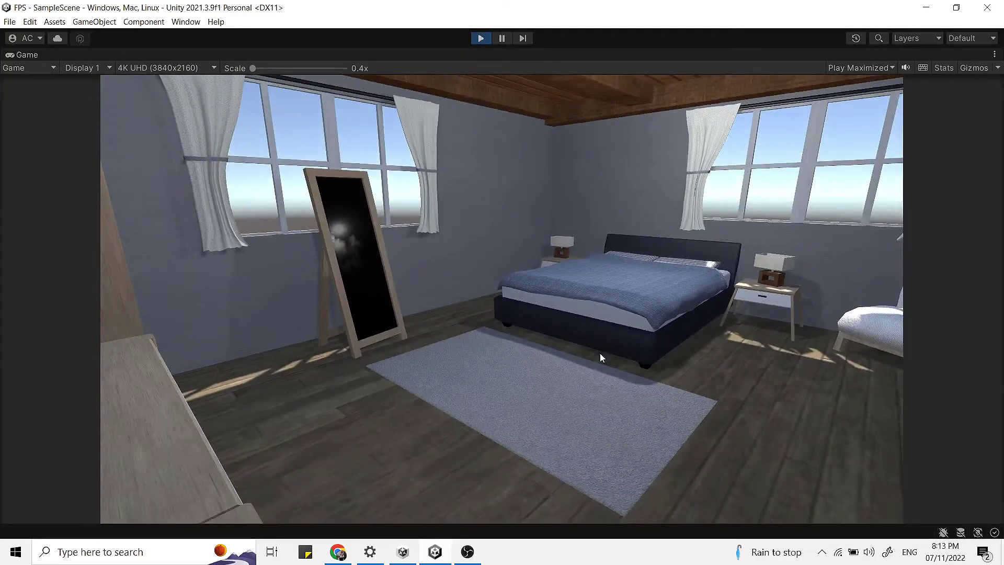
pyautogui.press('w')
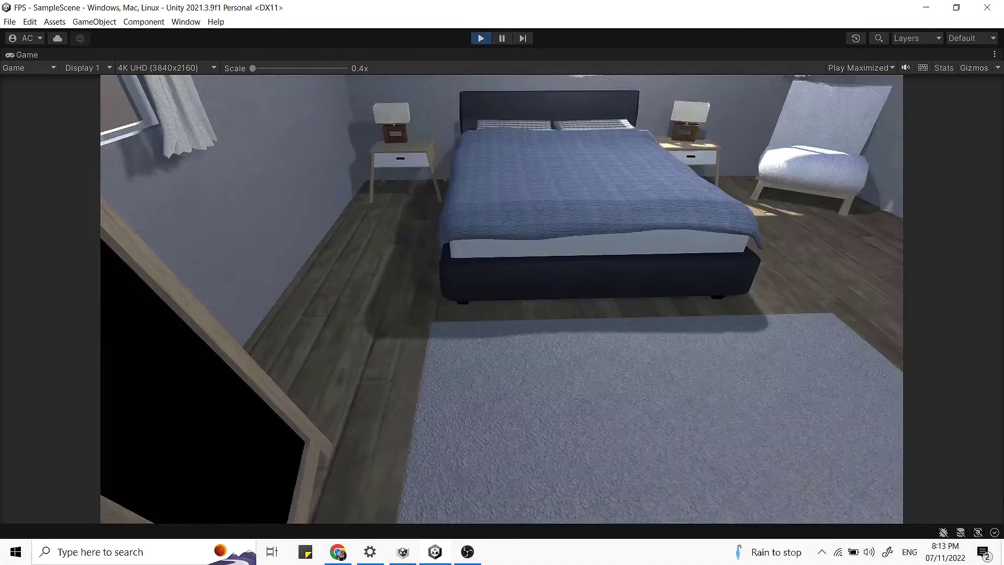
pyautogui.press('w')
pyautogui.press('w')
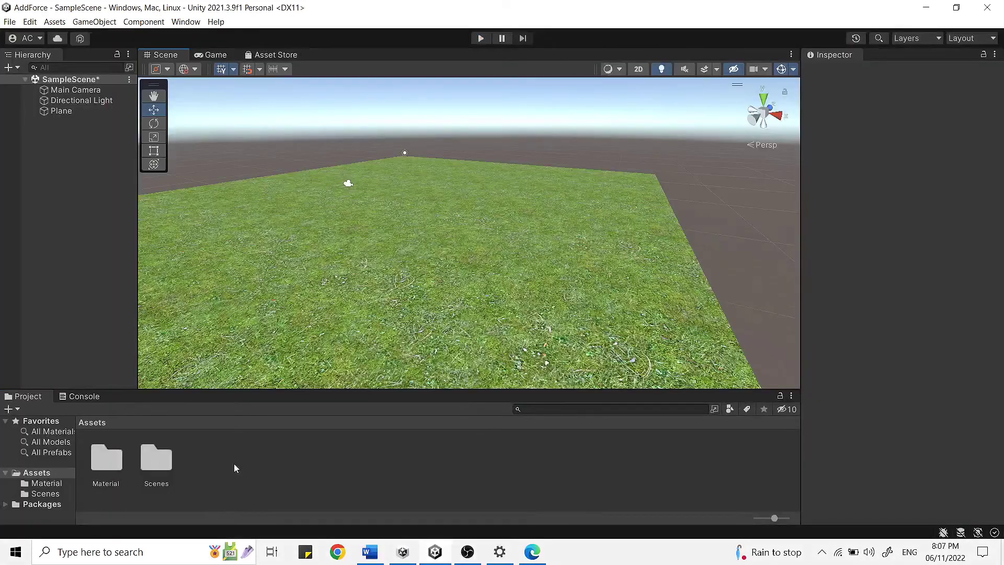
# - Search the Unity Asset Store website for "furnished home" and open the Furnished Cabin asset
pyautogui.scroll(-3, 318, 280)
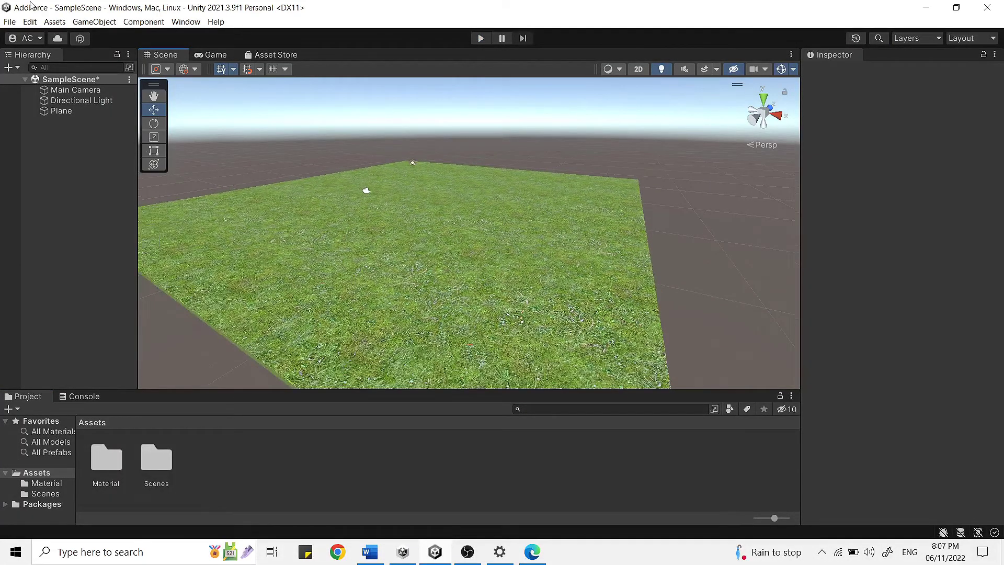
pyautogui.click(292, 56)
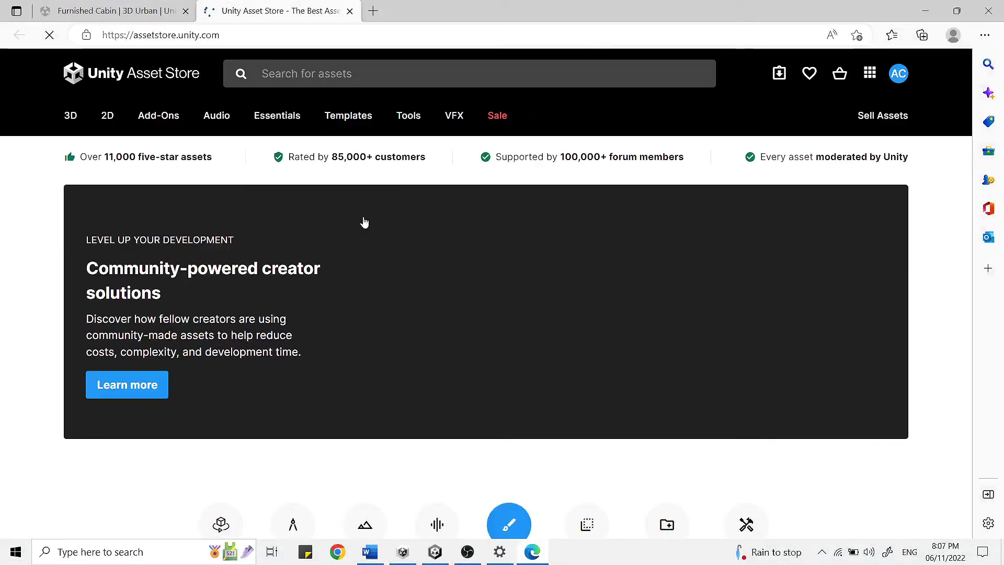
pyautogui.click(185, 11)
pyautogui.click(283, 73)
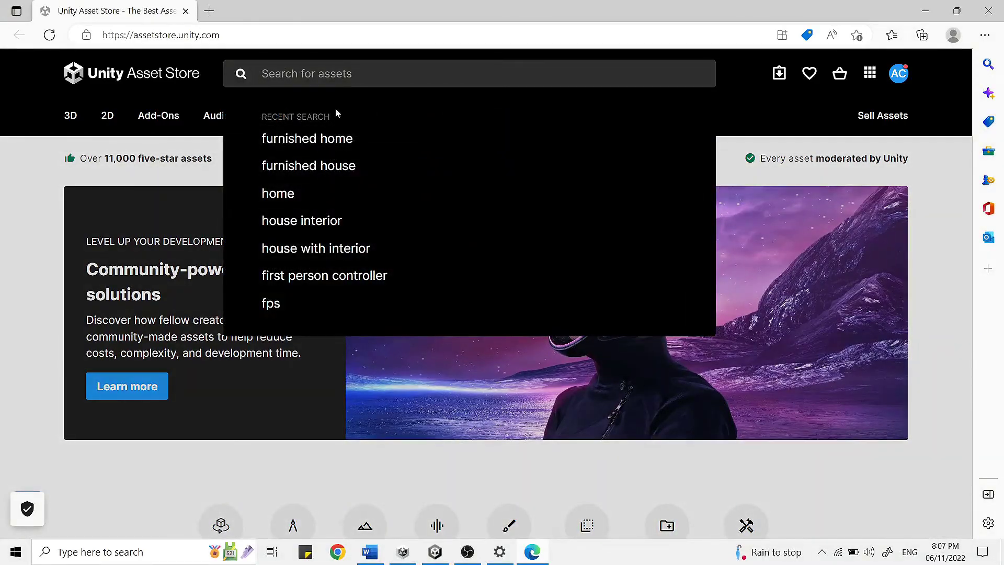
pyautogui.click(348, 149)
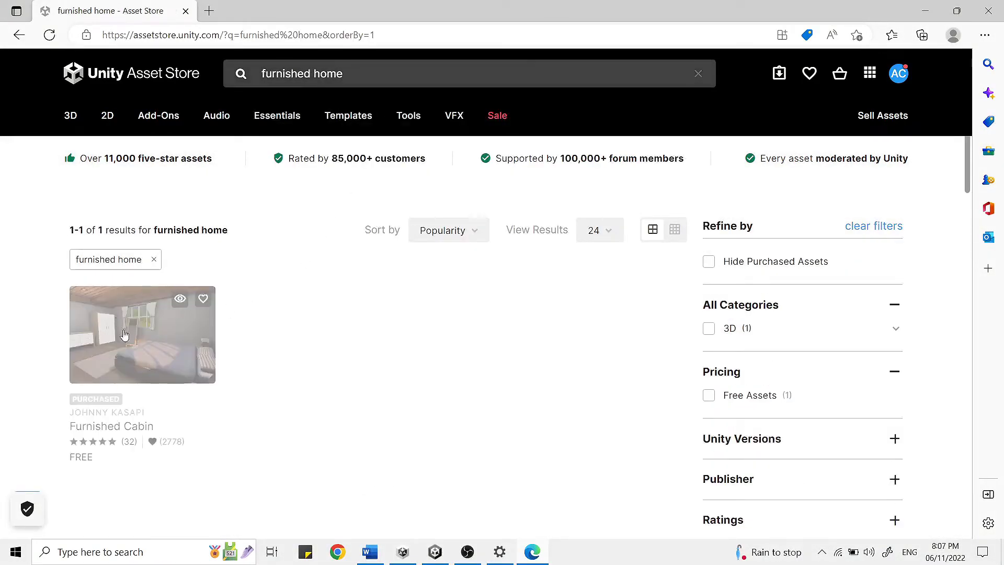
pyautogui.click(192, 339)
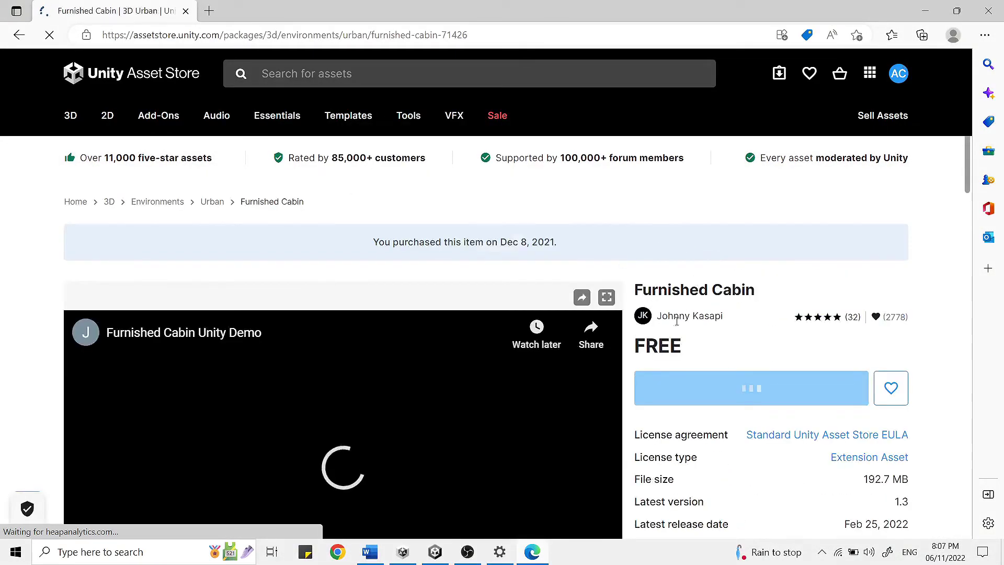
# - Look through the preview images of the Furnished Cabin asset's exterior and rooms
pyautogui.scroll(-4, 693, 335)
pyautogui.click(156, 470)
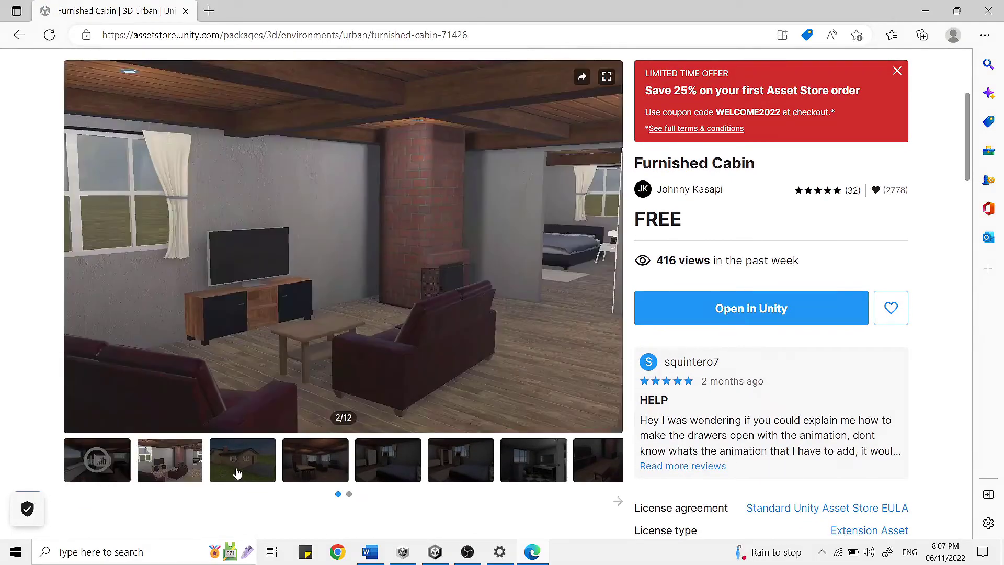
pyautogui.click(237, 471)
pyautogui.click(305, 472)
pyautogui.click(411, 473)
pyautogui.click(450, 470)
pyautogui.click(544, 464)
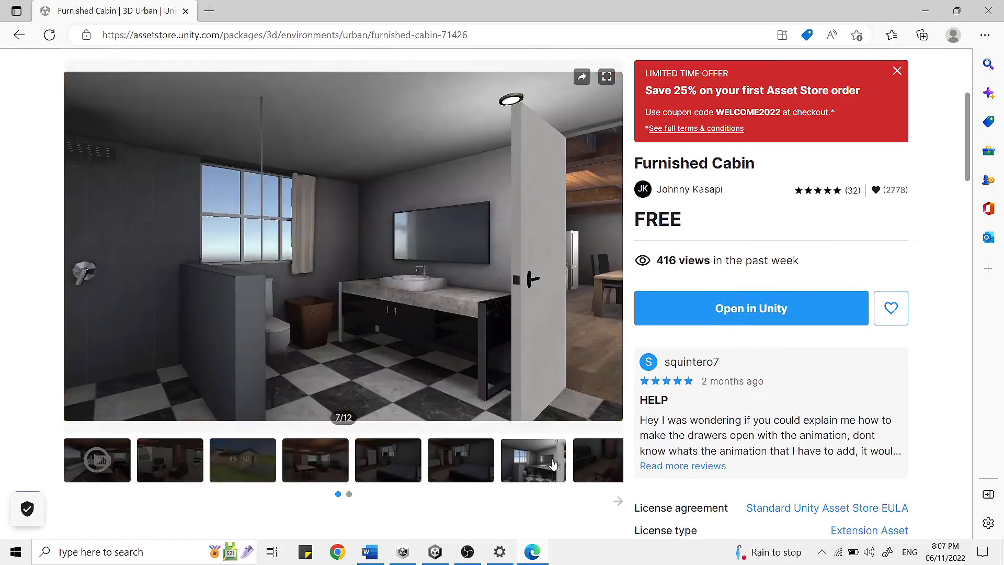
pyautogui.click(600, 458)
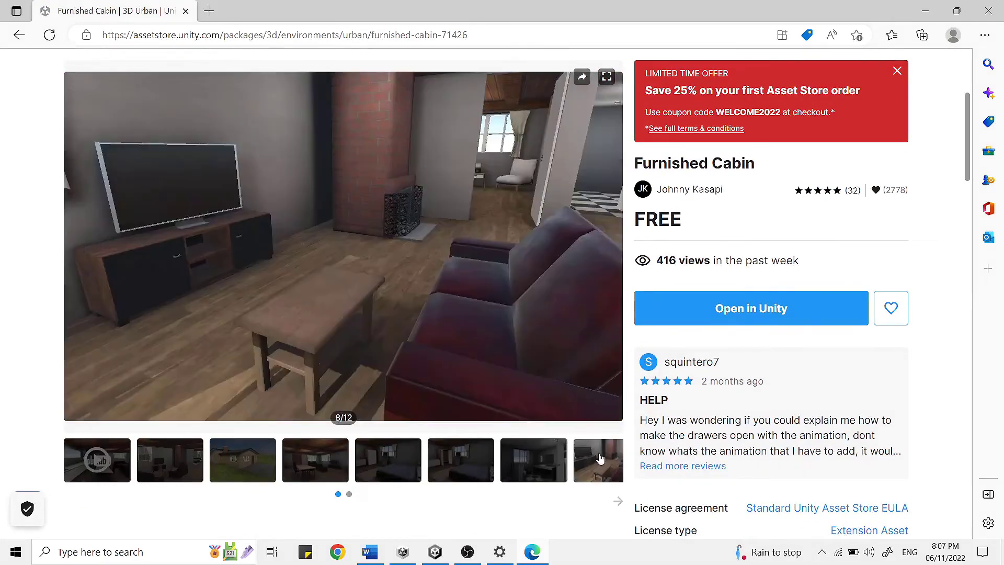
# - Open the Furnished Cabin asset in the Unity Editor and import its complete package into the project
pyautogui.click(743, 315)
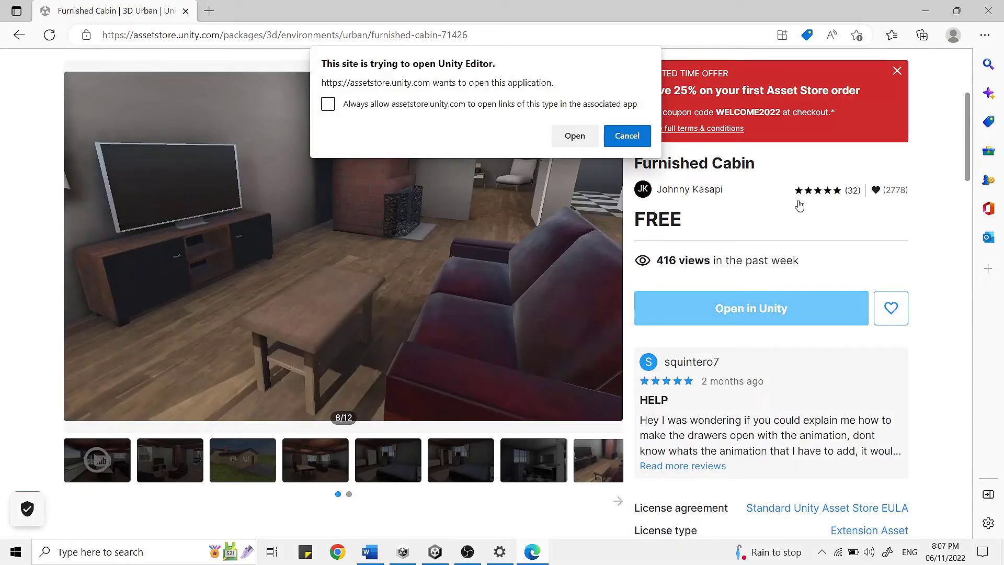
pyautogui.click(574, 137)
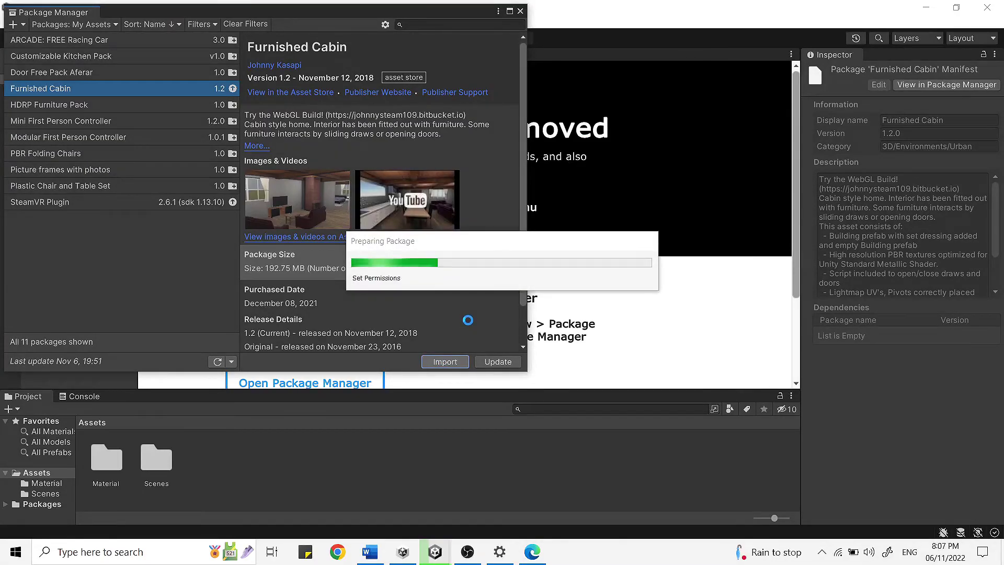
pyautogui.click(405, 409)
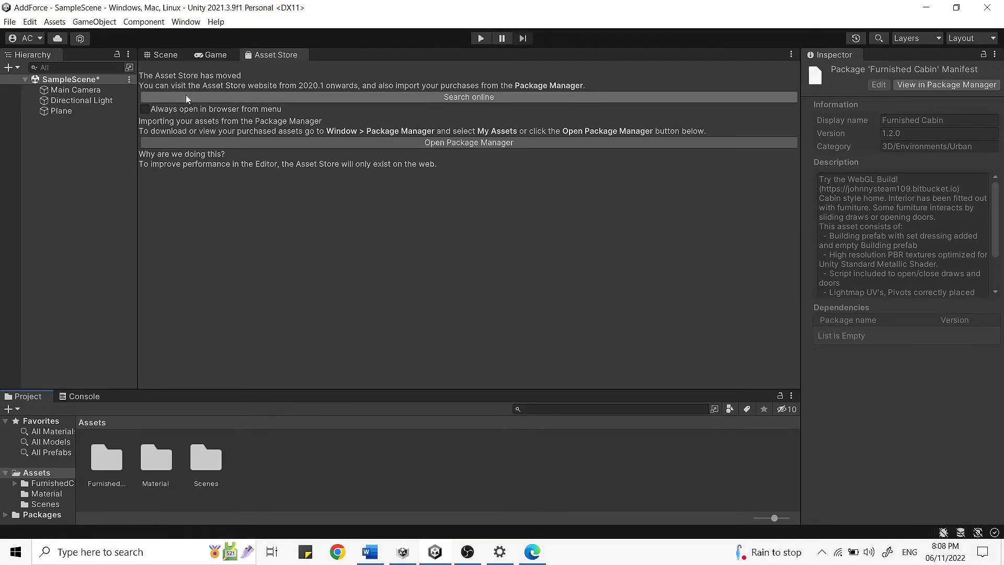
# - Place the PFB_Building_Full prefab from the FurnishedCabin Prefabs folder on the grass ground in the scene
pyautogui.click(166, 56)
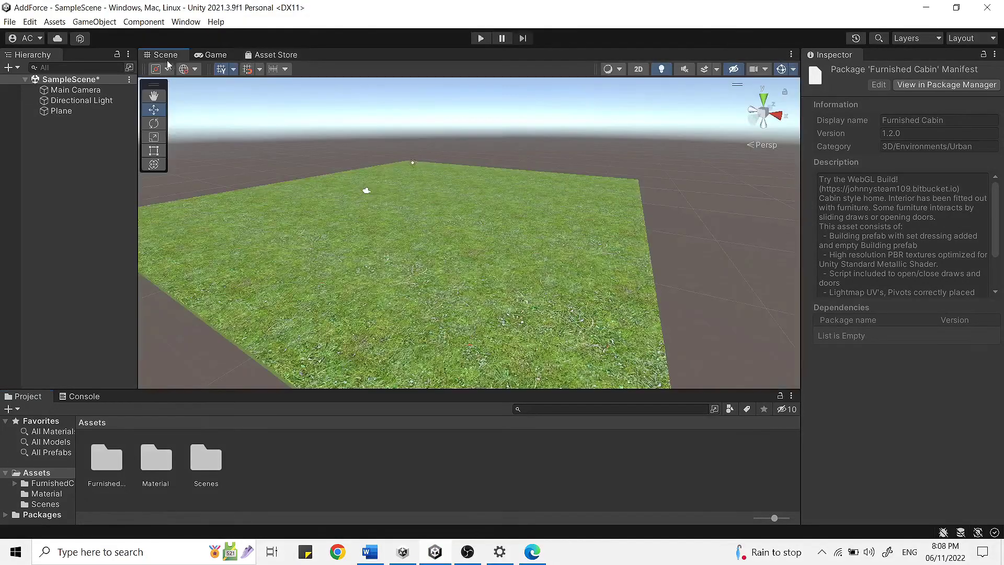
pyautogui.doubleClick(106, 462)
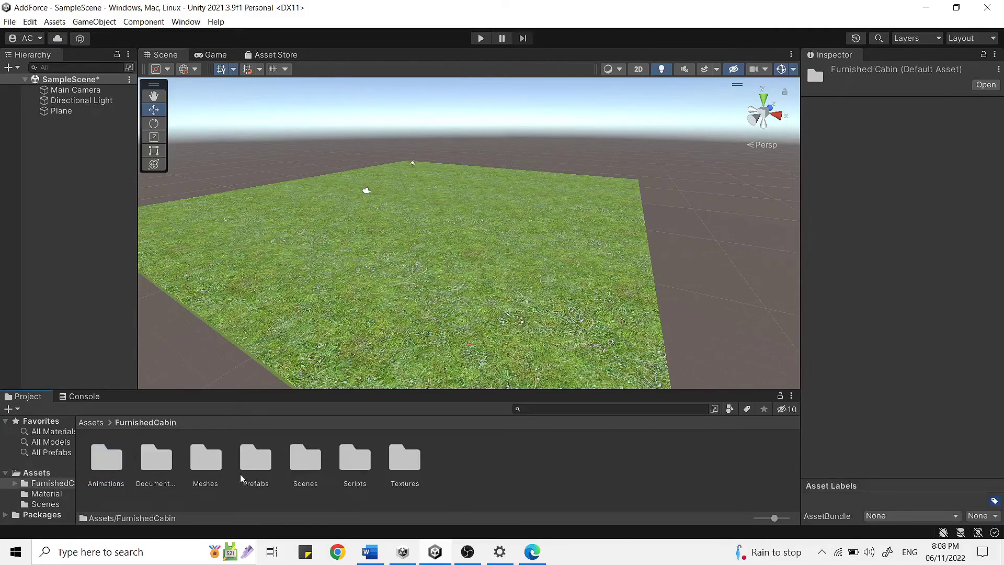
pyautogui.doubleClick(256, 459)
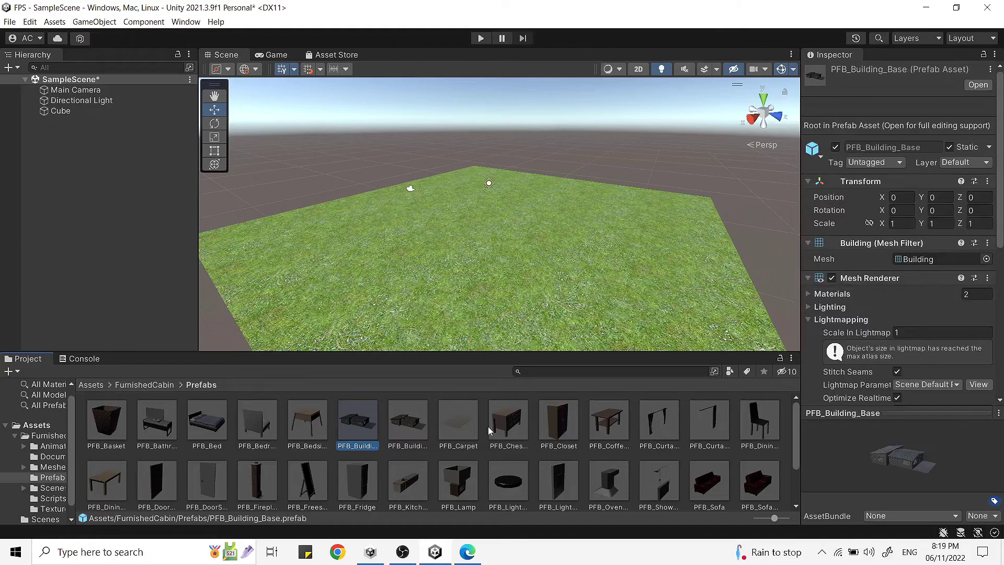
pyautogui.click(425, 420)
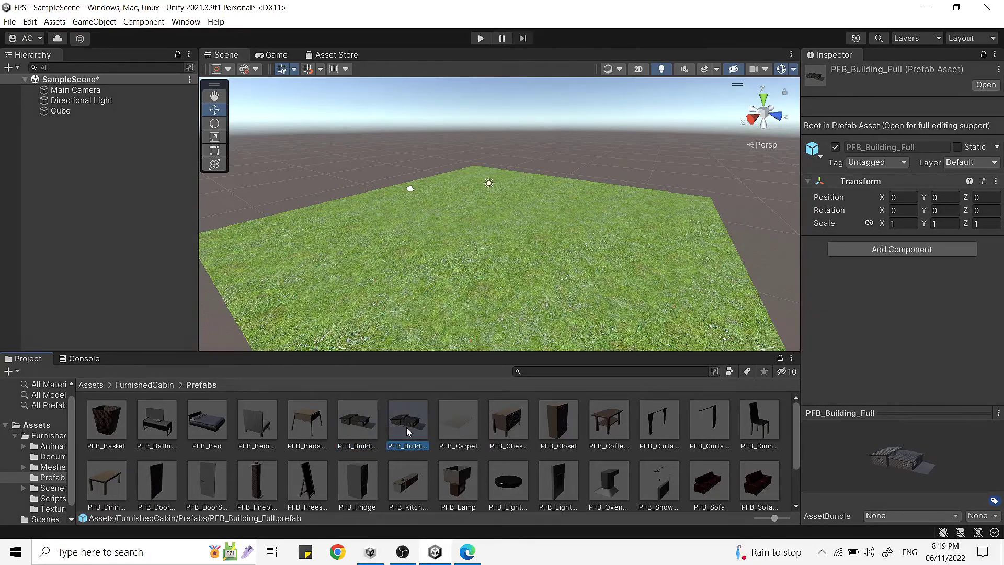
pyautogui.moveTo(408, 431); pyautogui.dragTo(331, 222)
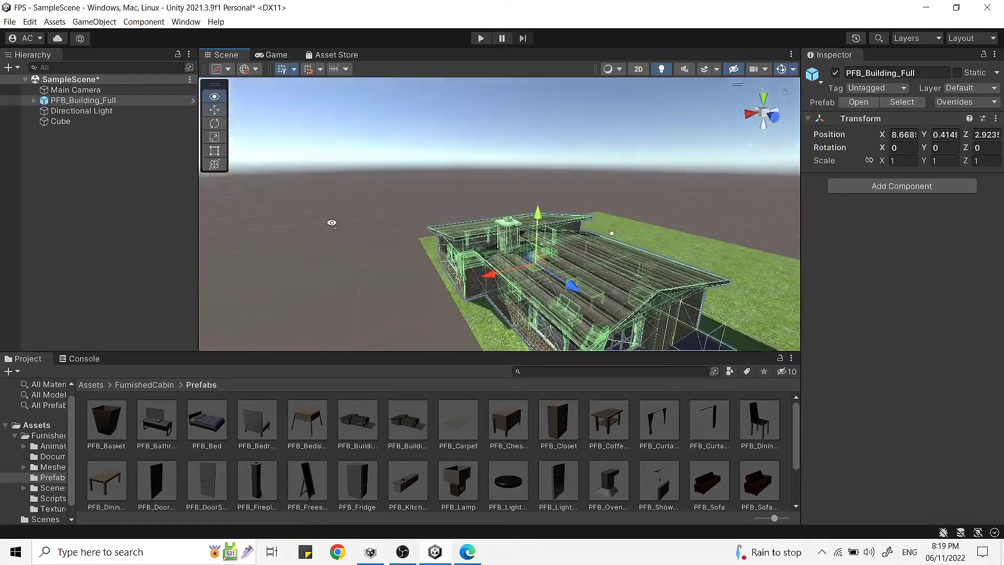
# - Shift the cabin along its X axis to about X 5.46 so it sits on the grass
pyautogui.moveTo(331, 222); pyautogui.dragTo(367, 226, button='middle')
pyautogui.moveTo(368, 226); pyautogui.dragTo(467, 250, button='right')
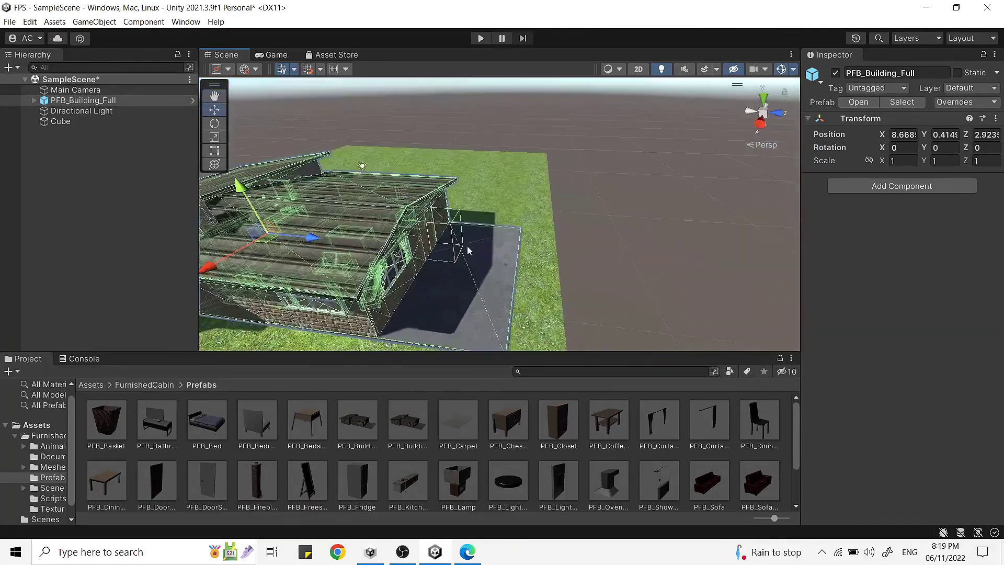
pyautogui.press('f')
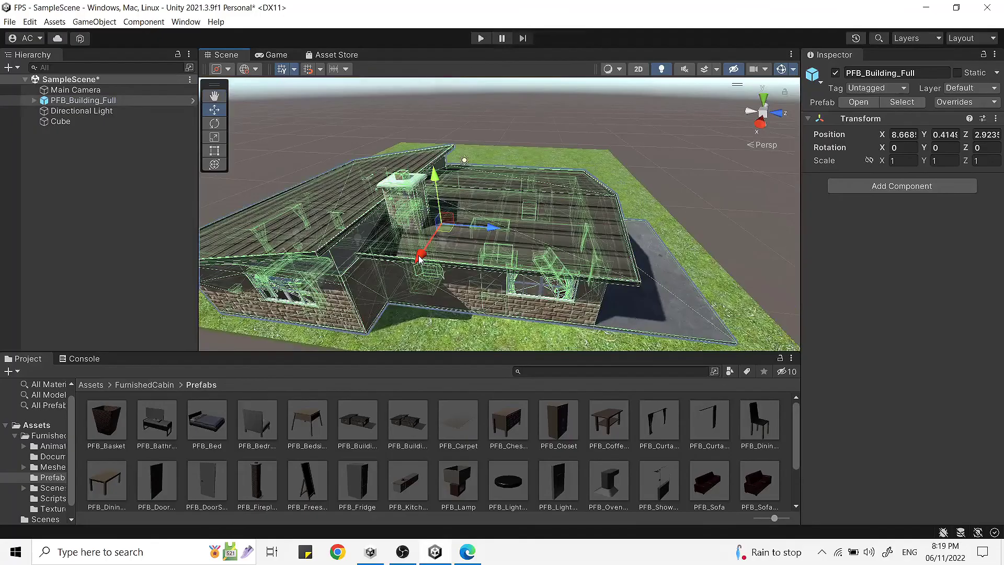
pyautogui.moveTo(418, 259); pyautogui.dragTo(437, 233)
pyautogui.moveTo(437, 234); pyautogui.dragTo(434, 206, button='right')
pyautogui.moveTo(434, 206); pyautogui.dragTo(530, 242, button='middle')
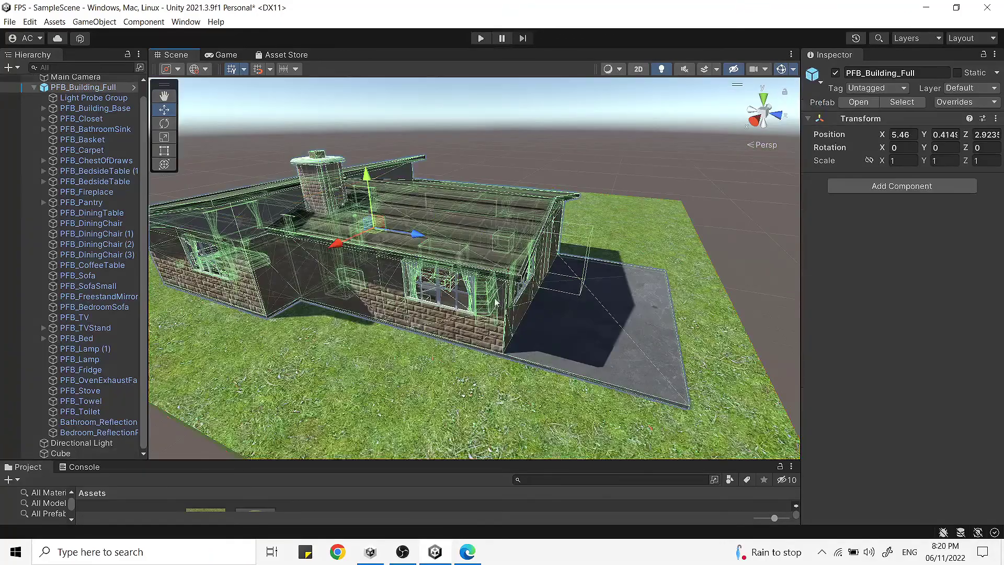
pyautogui.scroll(-10, 477, 288)
pyautogui.moveTo(478, 287); pyautogui.dragTo(464, 247, button='right')
pyautogui.click(572, 348)
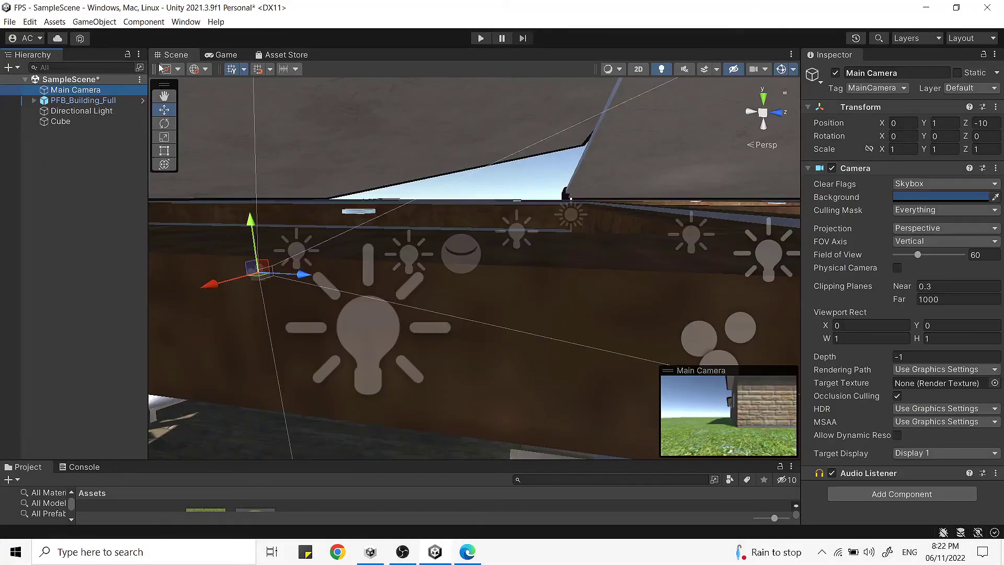
# - Search the Unity Asset Store website for "first person controller" and limit the results to free assets
pyautogui.click(301, 56)
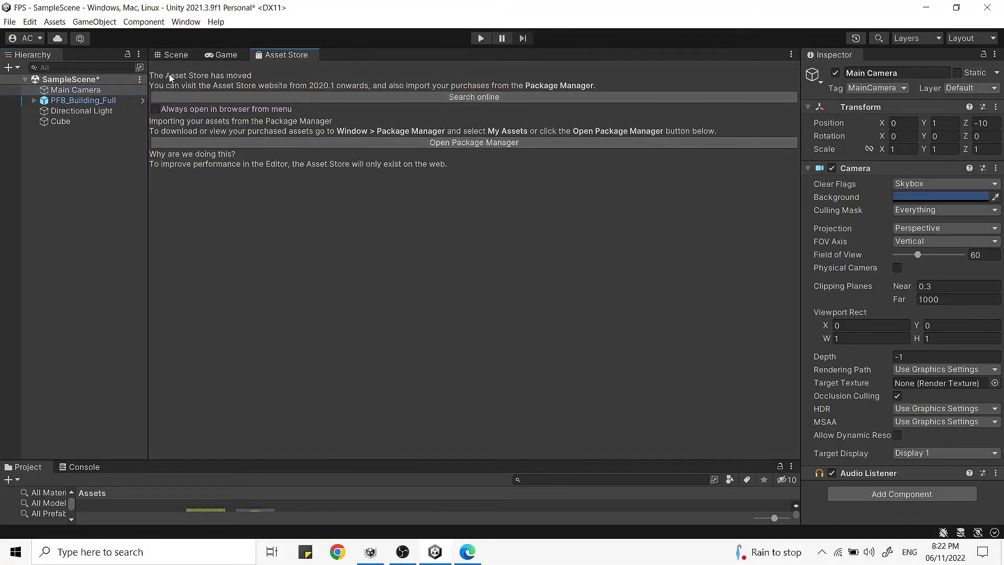
pyautogui.click(477, 97)
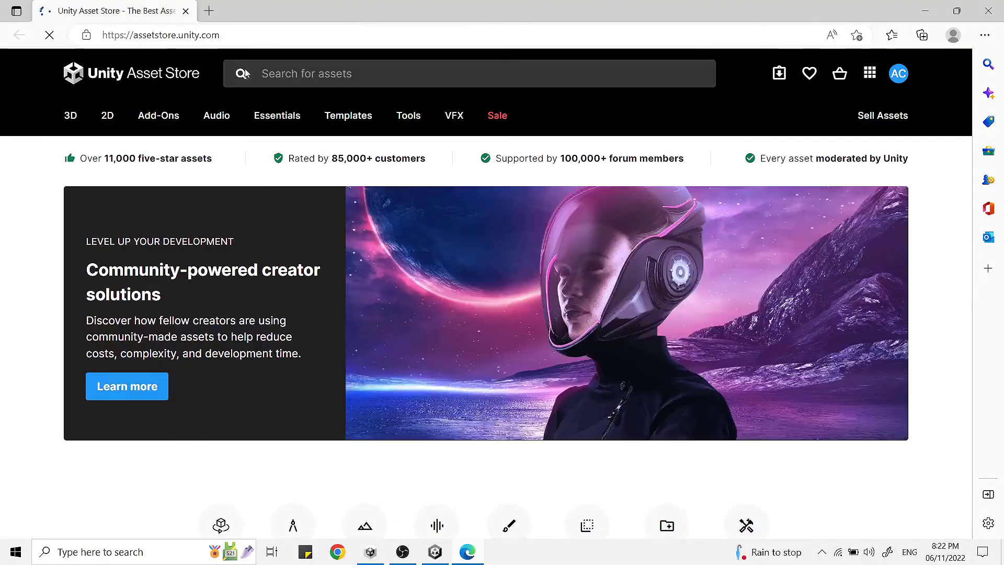
pyautogui.click(245, 73)
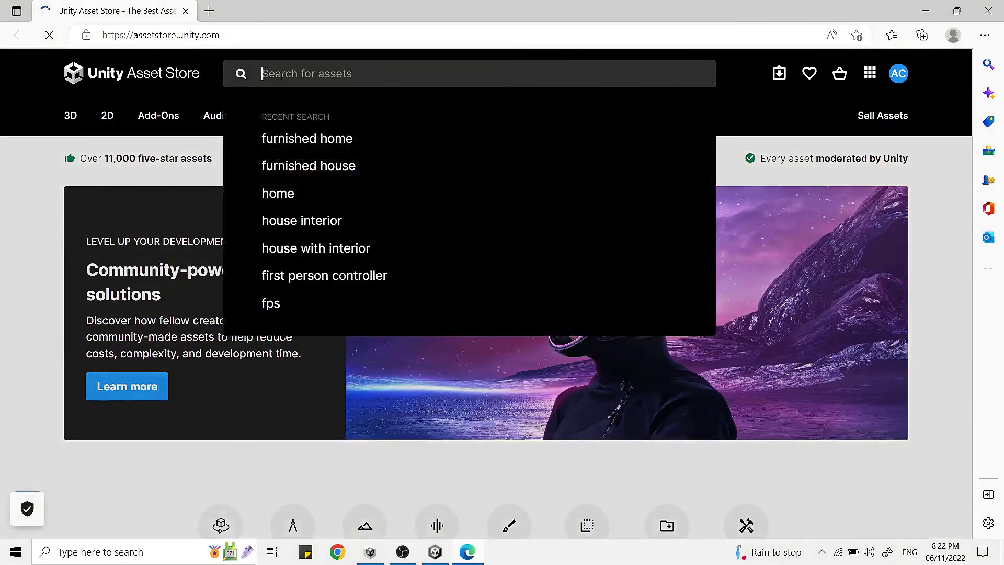
pyautogui.write('first person controller')
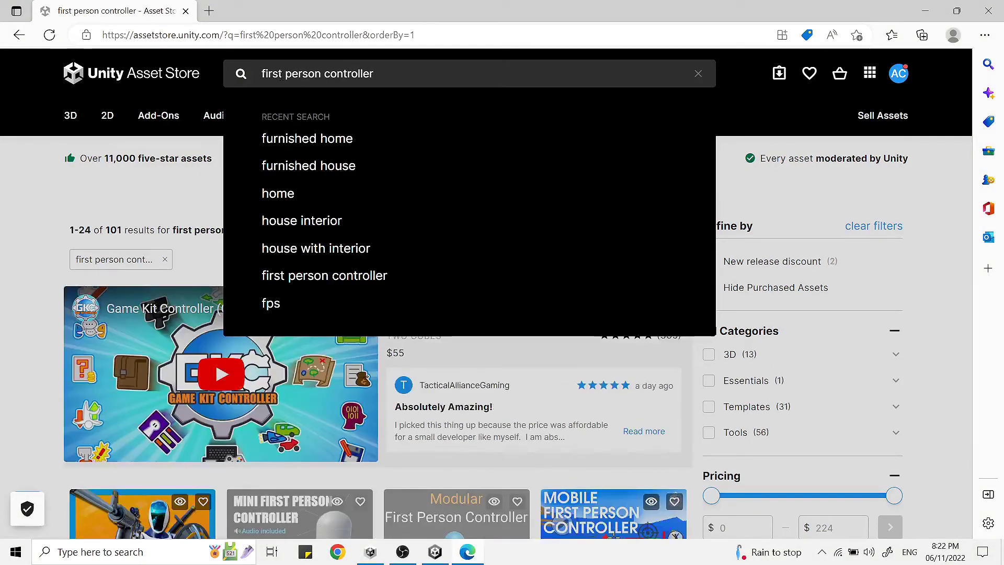
pyautogui.scroll(-5, 793, 354)
pyautogui.click(708, 276)
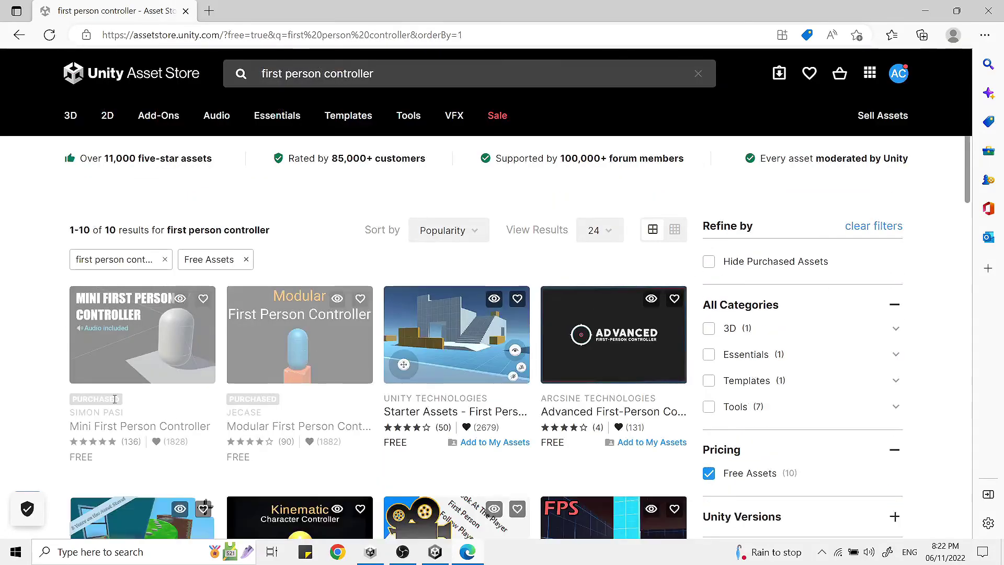
# - Open the Mini First Person Controller asset in Unity, import all of its files, and close the Package Manager
pyautogui.scroll(-3, 114, 398)
pyautogui.click(179, 152)
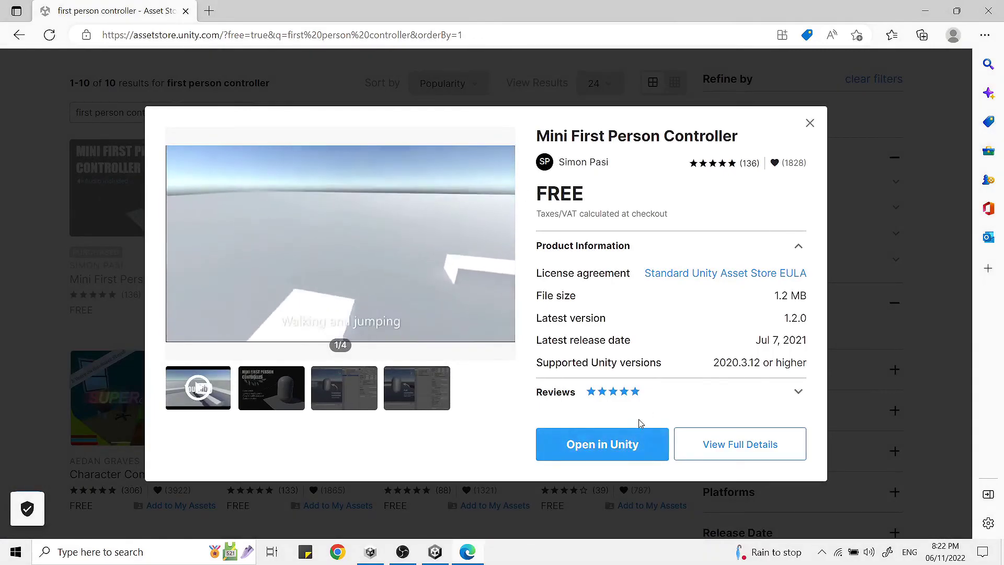
pyautogui.click(601, 442)
pyautogui.click(574, 137)
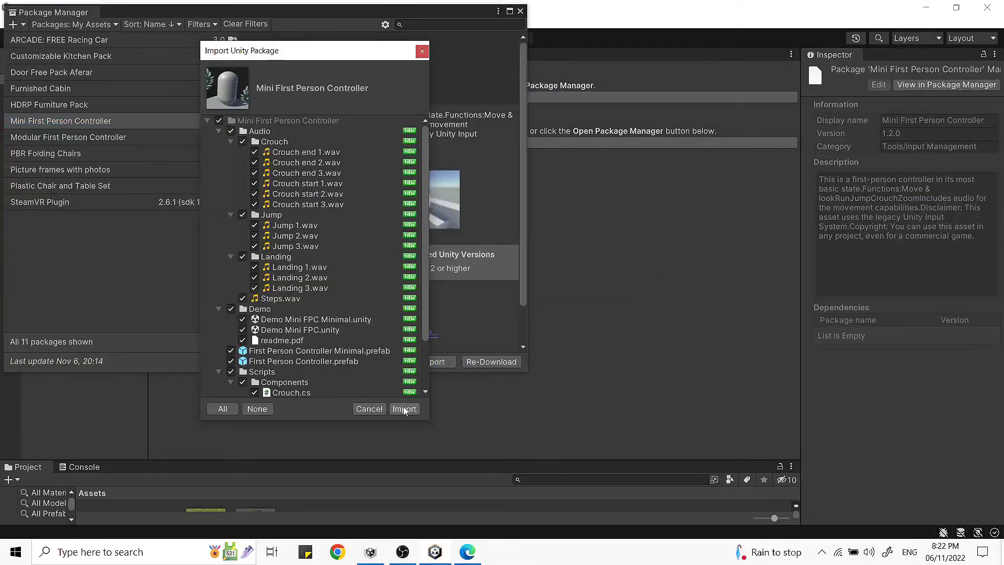
pyautogui.click(404, 409)
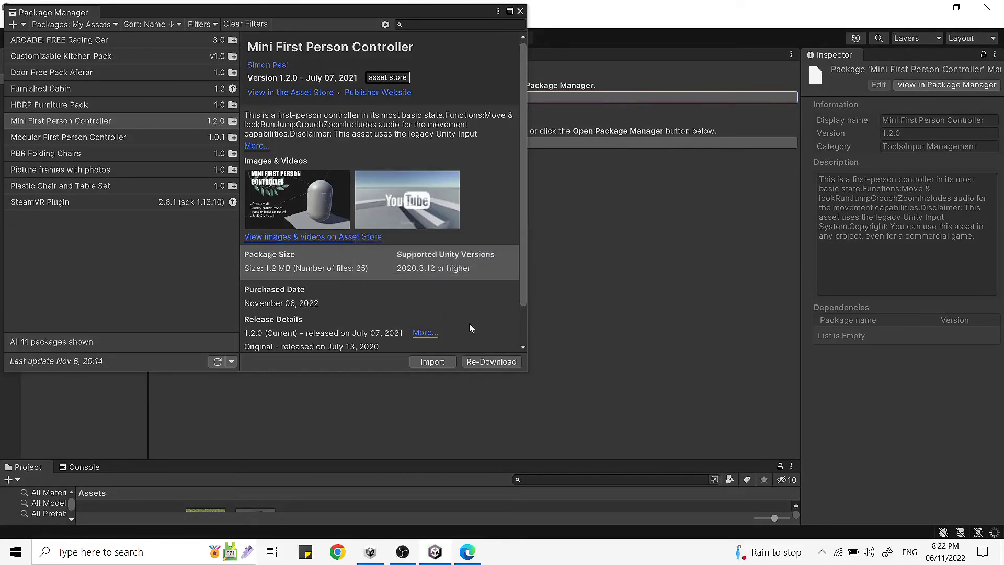
pyautogui.click(520, 11)
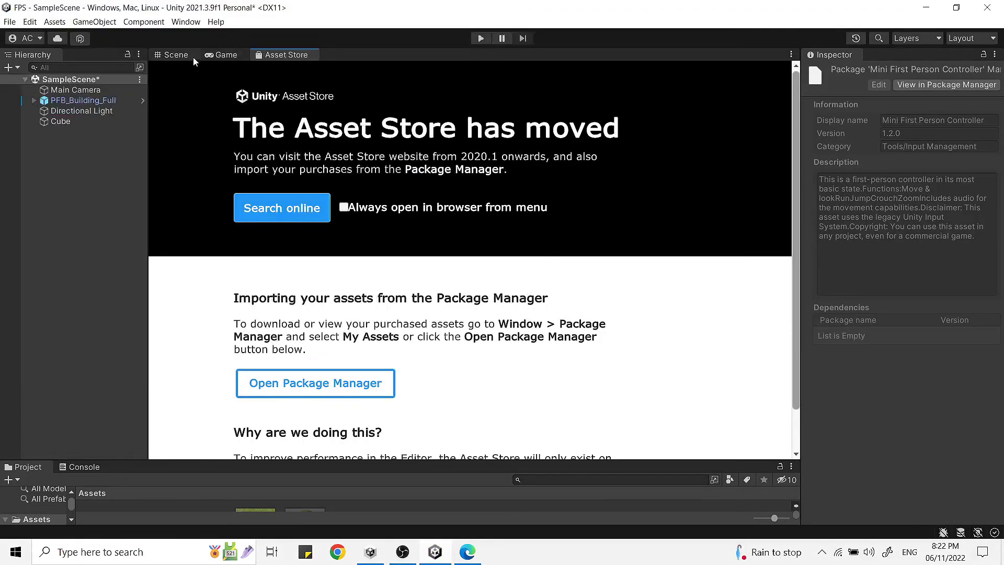
# - Return to the scene view and show the Mini First Person Controller folder in an enlarged project browser
pyautogui.click(176, 55)
pyautogui.moveTo(264, 469); pyautogui.dragTo(264, 369)
pyautogui.rightClick(197, 488)
pyautogui.click(151, 477)
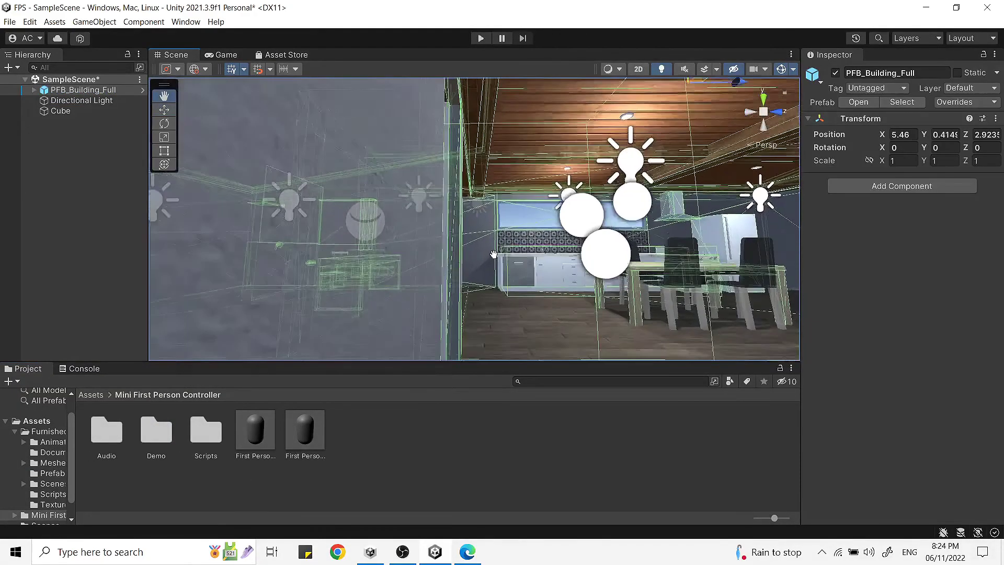
# - Place the First Person Controller prefab on the main room's floor, between the dining table and the red sofa
pyautogui.moveTo(635, 293); pyautogui.dragTo(719, 302, button='right')
pyautogui.click(418, 313)
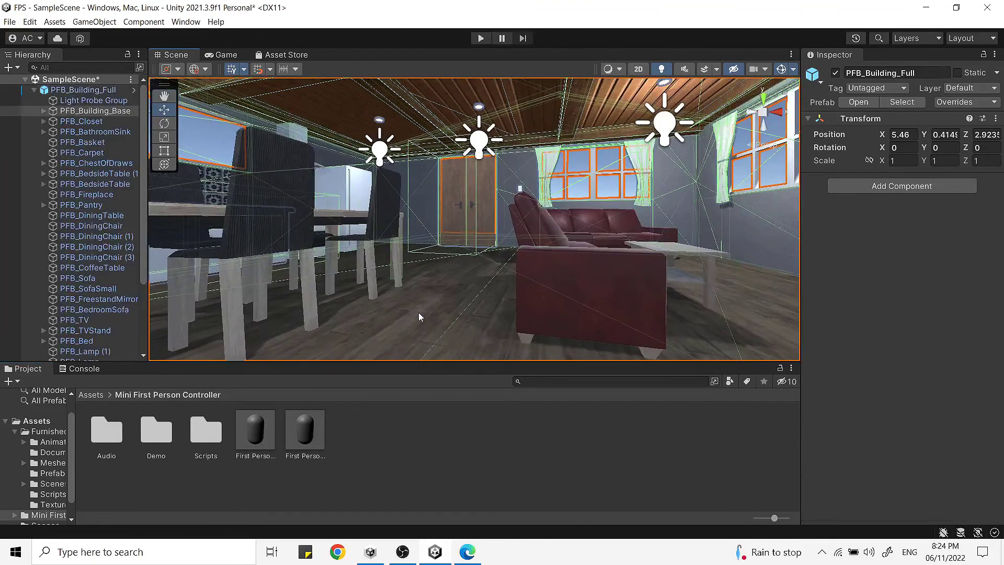
pyautogui.click(464, 334)
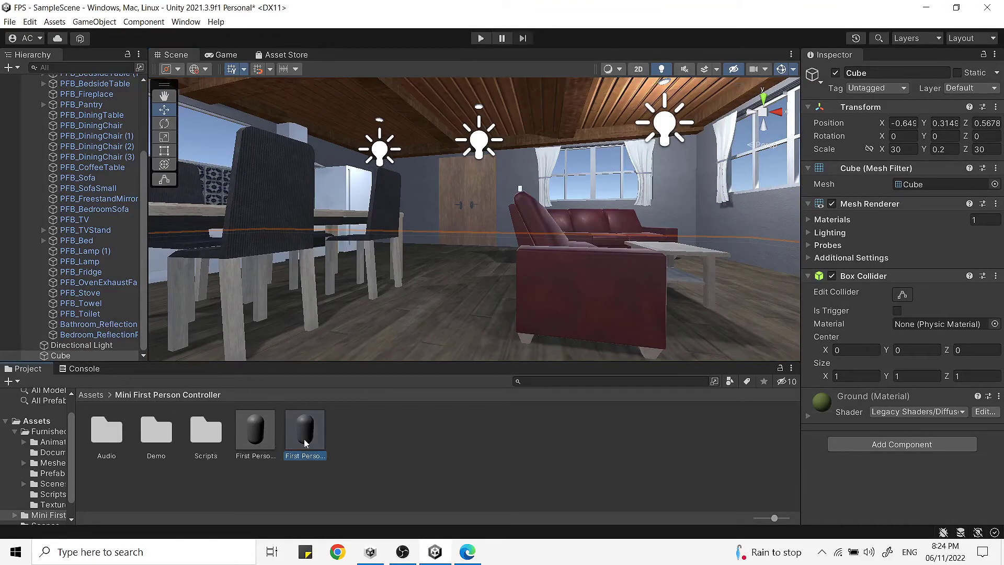
pyautogui.moveTo(306, 444); pyautogui.dragTo(428, 327)
pyautogui.press('f')
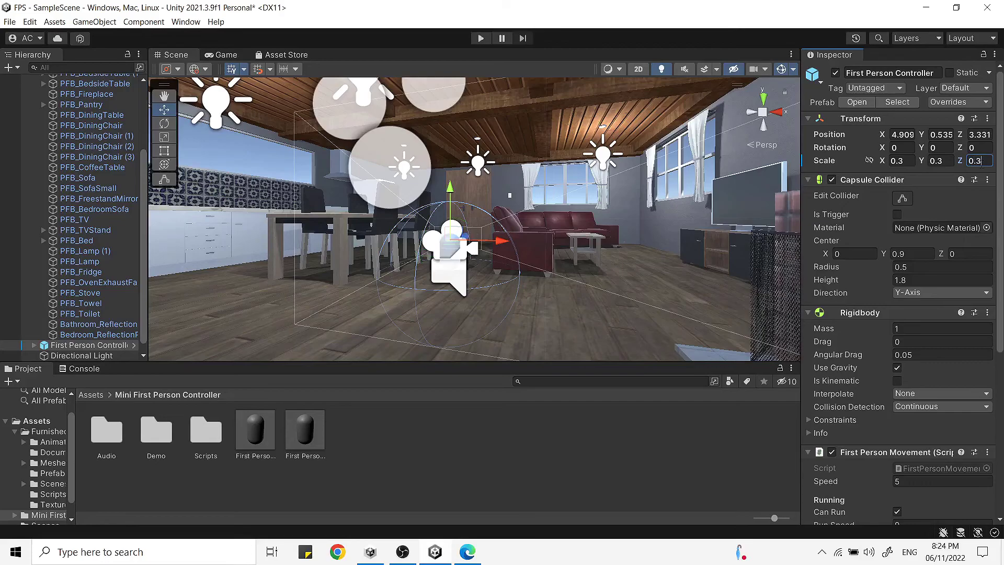
# - Select the First Person Controller and check its placement and size against the main room's furniture
pyautogui.click(647, 302)
pyautogui.moveTo(646, 303); pyautogui.dragTo(401, 358, button='right')
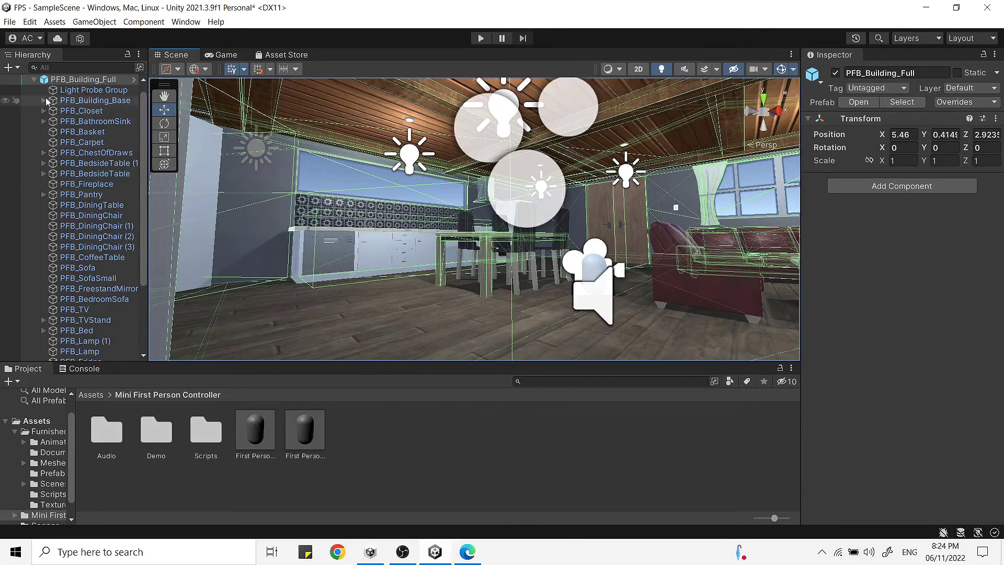
pyautogui.scroll(1, 46, 101)
pyautogui.click(73, 103)
pyautogui.moveTo(366, 220); pyautogui.dragTo(786, 293, button='right')
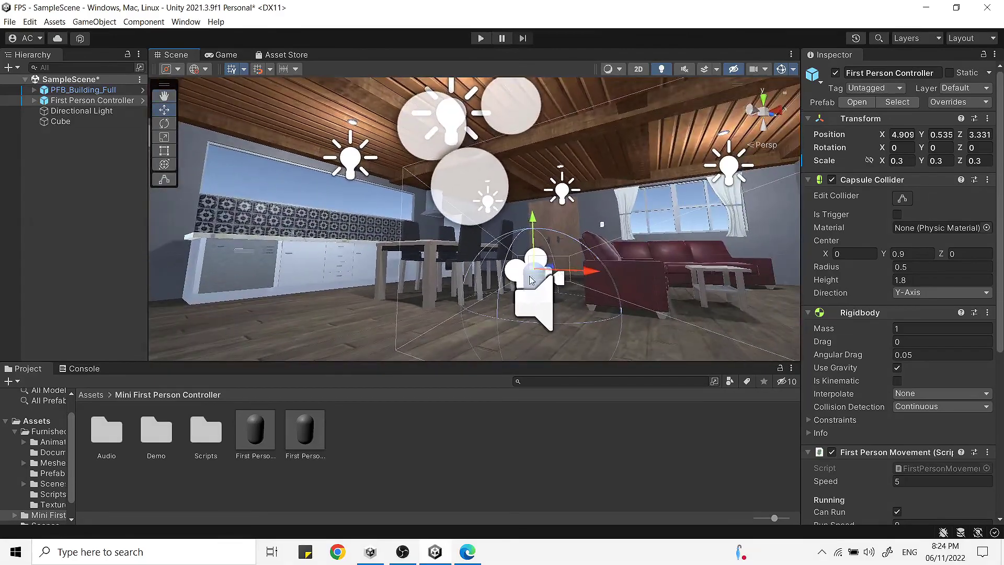
pyautogui.moveTo(465, 295); pyautogui.dragTo(485, 286, button='right')
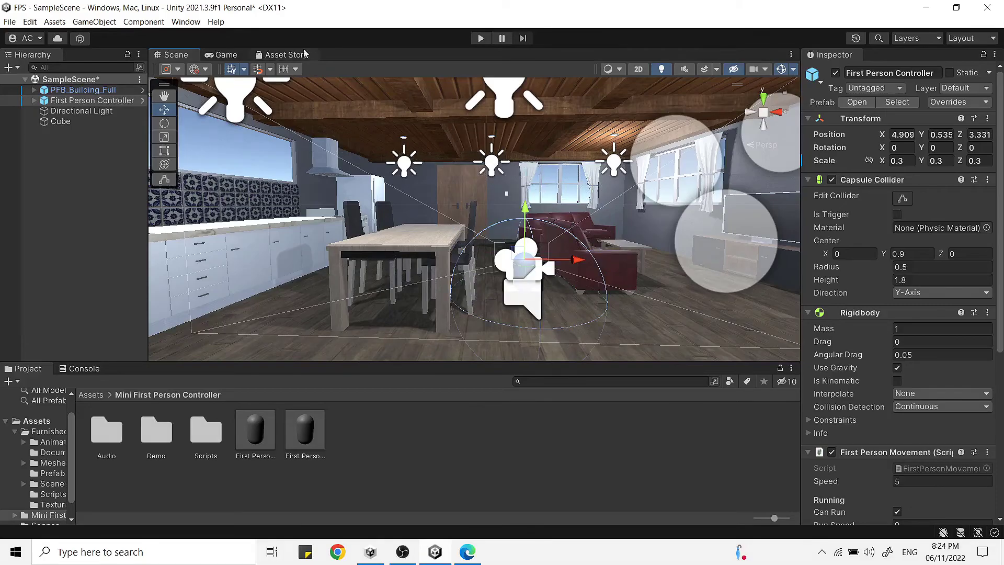
# - Play the scene, walk the controller toward the wooden double doors, and stop the playtest
pyautogui.click(479, 39)
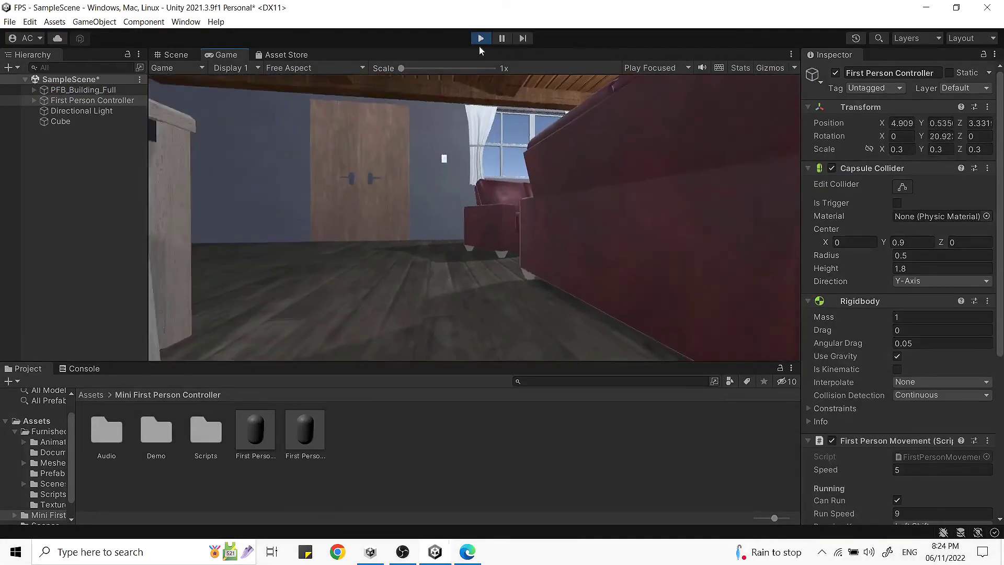
pyautogui.press('w')
pyautogui.press('a')
pyautogui.press('w')
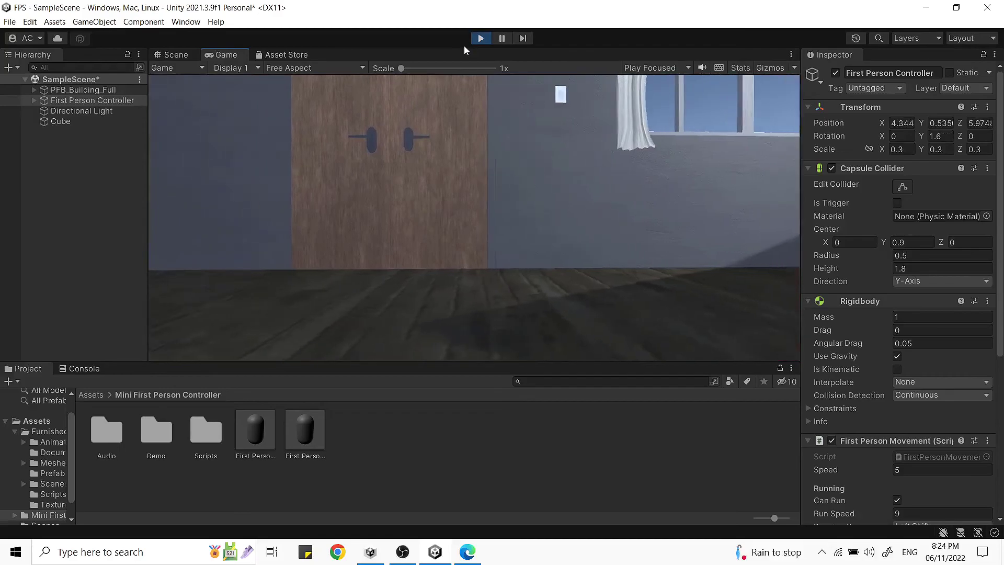
pyautogui.click(478, 39)
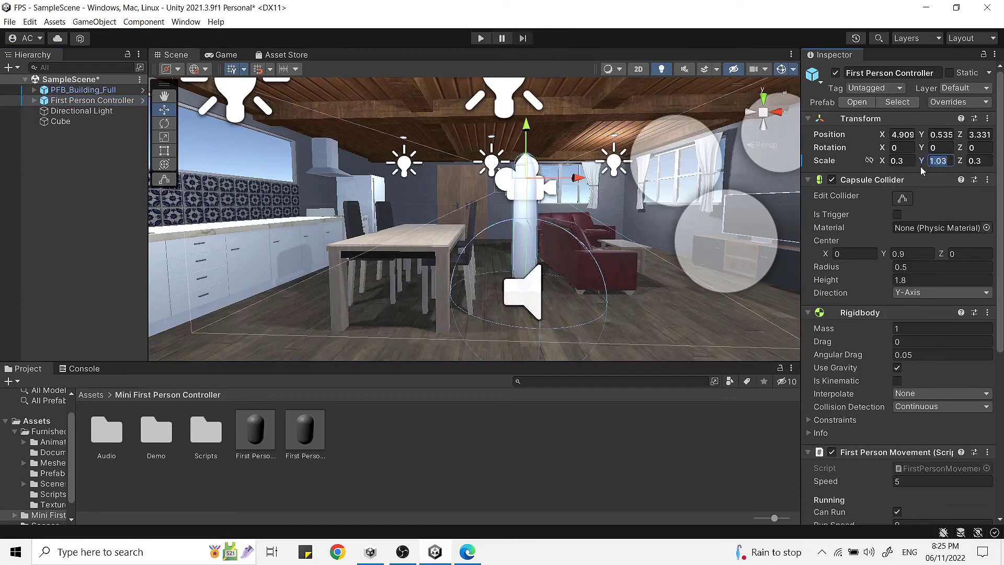
# - Play the scene again and walk past the brick fireplace through the doorway into the bedroom
pyautogui.click(480, 40)
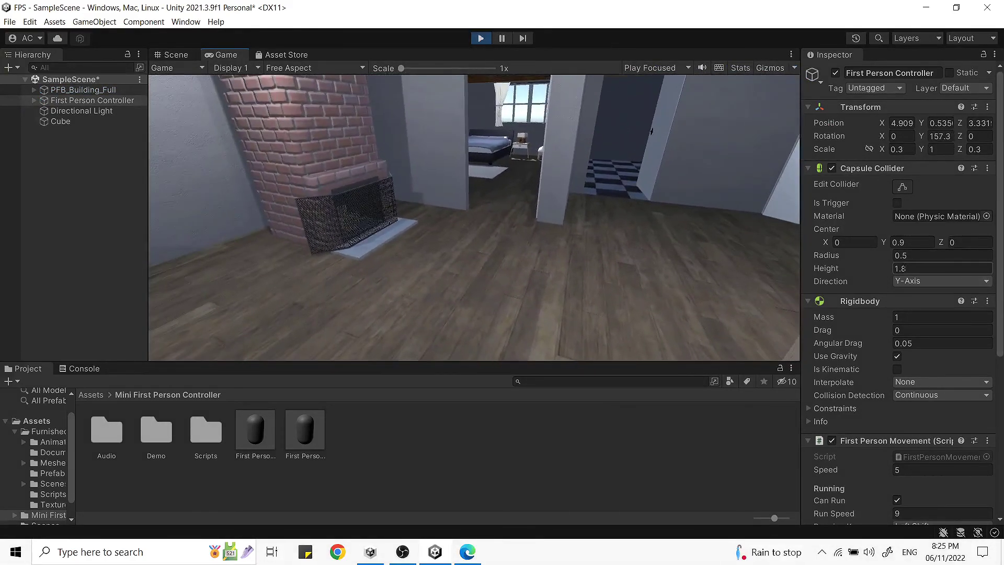
pyautogui.press('w')
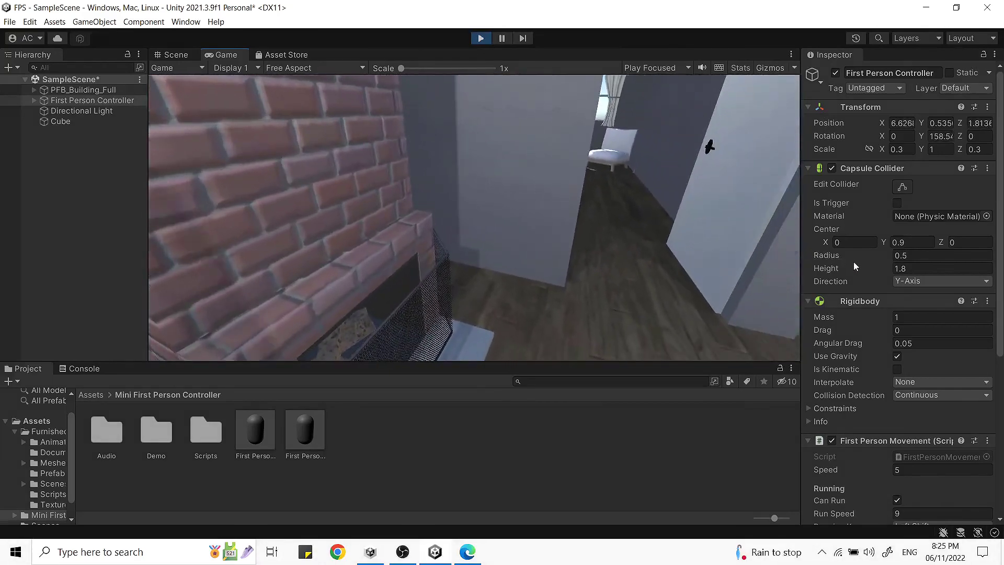
pyautogui.press('d')
pyautogui.press('w')
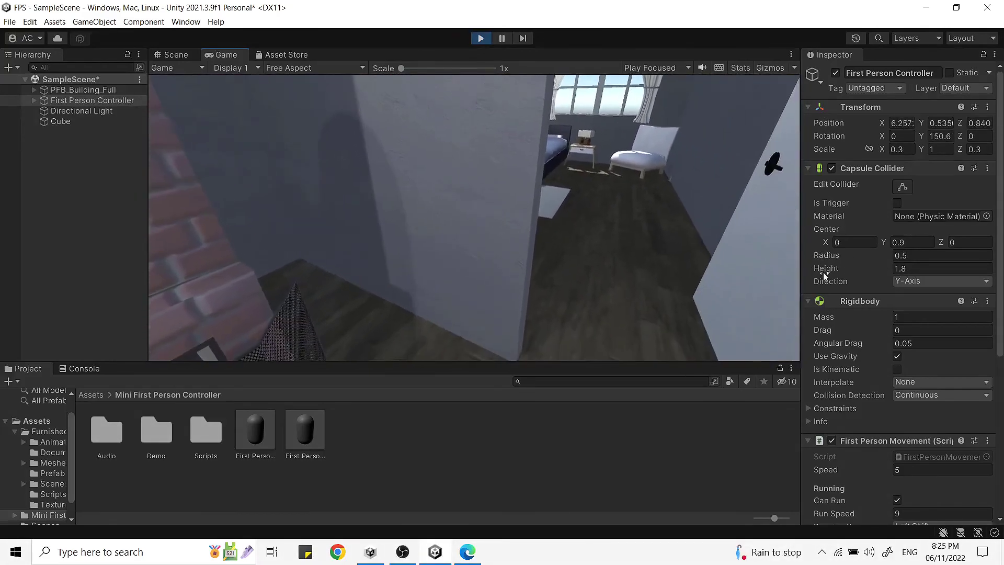
pyautogui.press('d')
pyautogui.press('w')
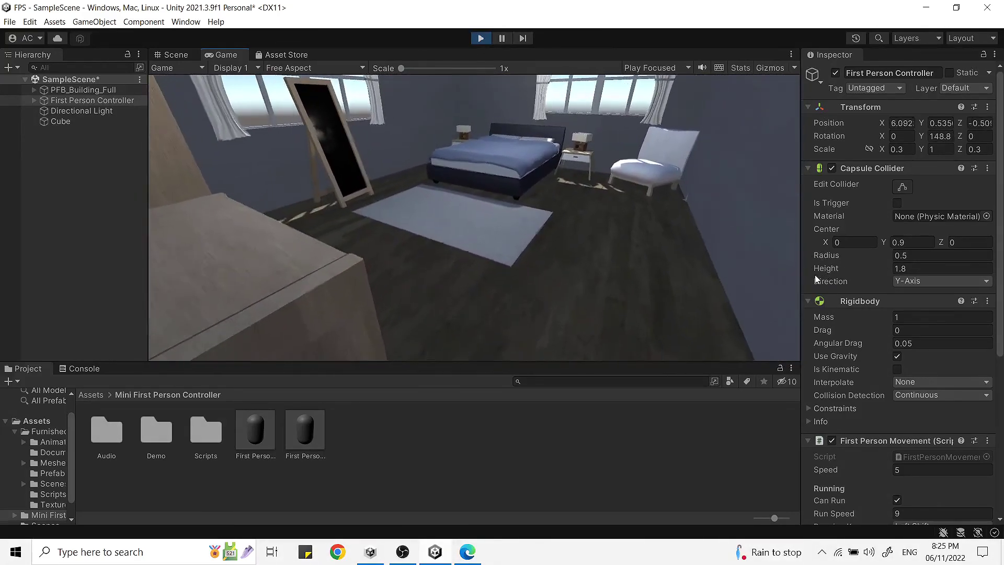
# - Walk through the bedroom past the mirror to the window, and return past the wardrobe to the bedroom doorway
pyautogui.press('w')
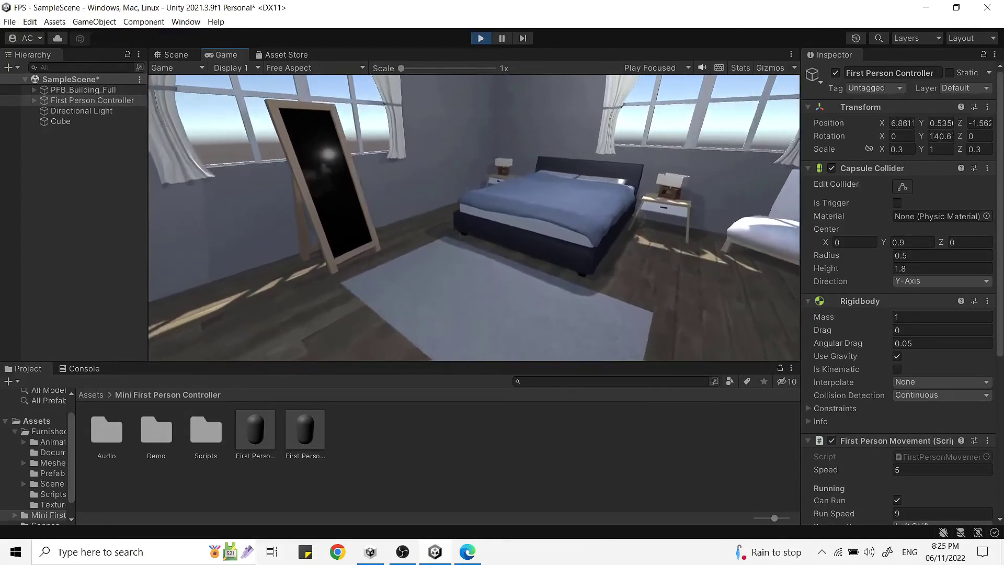
pyautogui.press('w')
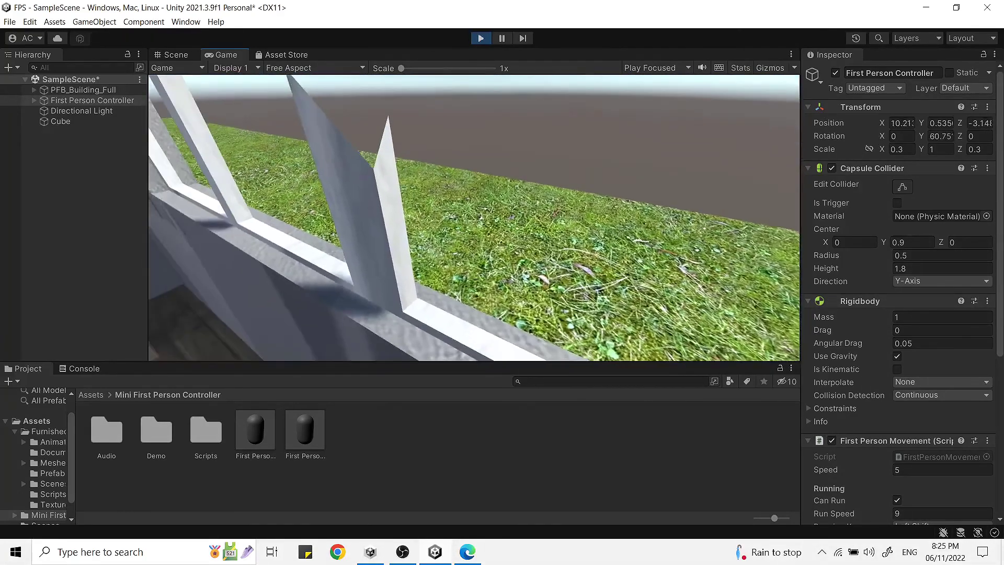
pyautogui.press('a')
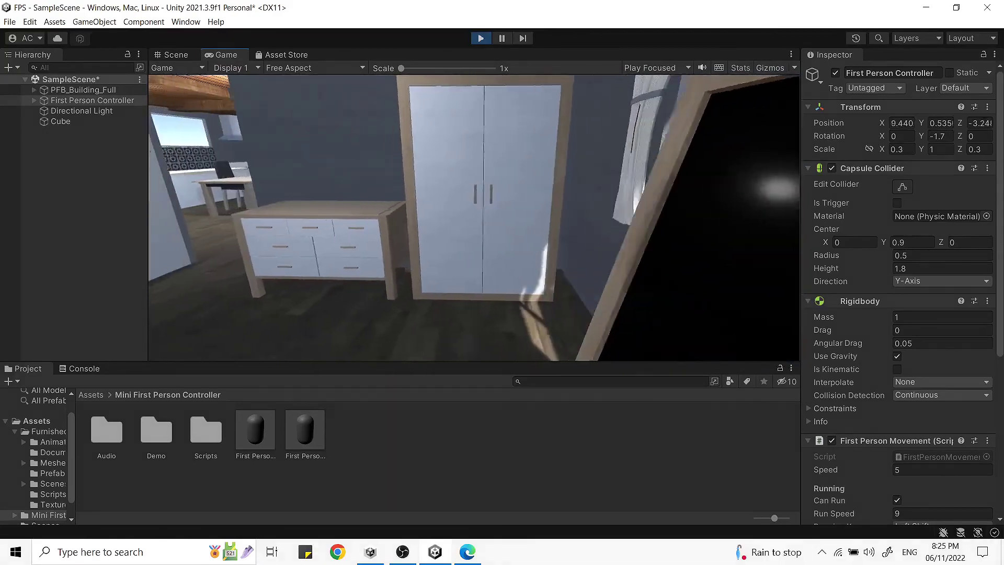
pyautogui.press('w')
pyautogui.press('a')
pyautogui.press('w')
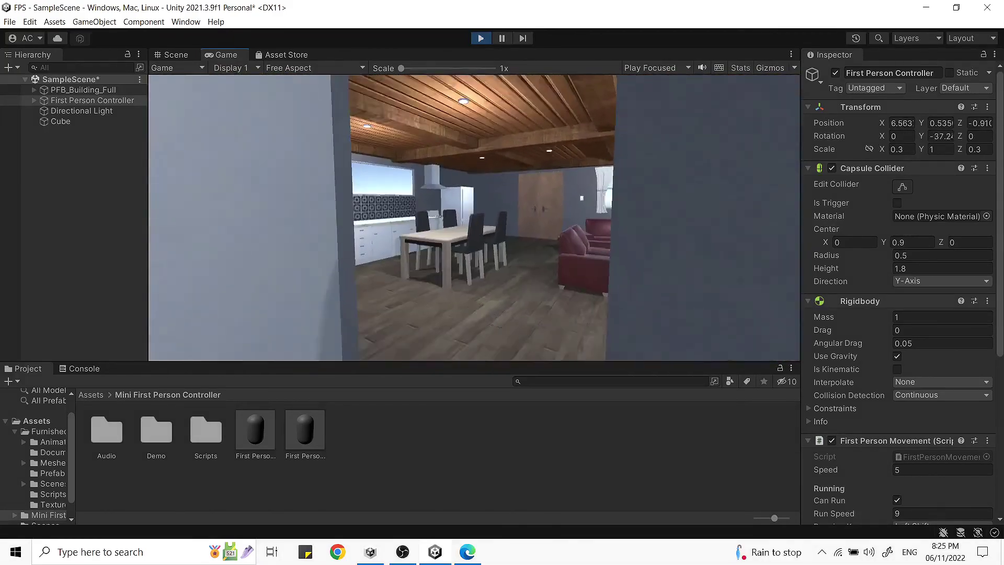
# - Leave the bedroom through the main room and walk into the bathroom with the checkered floor
pyautogui.press('w')
pyautogui.press('w')
pyautogui.press('w')
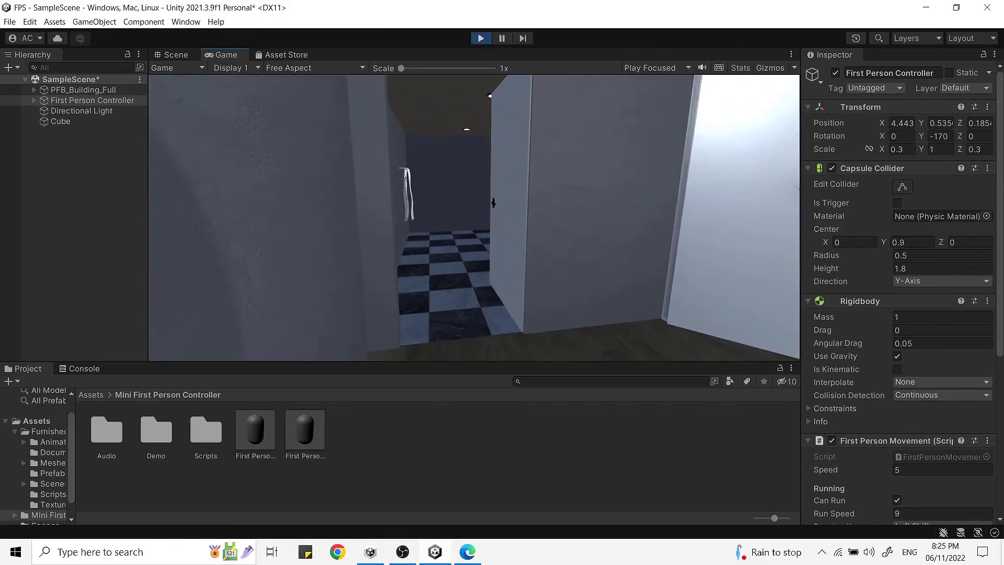
pyautogui.press('w')
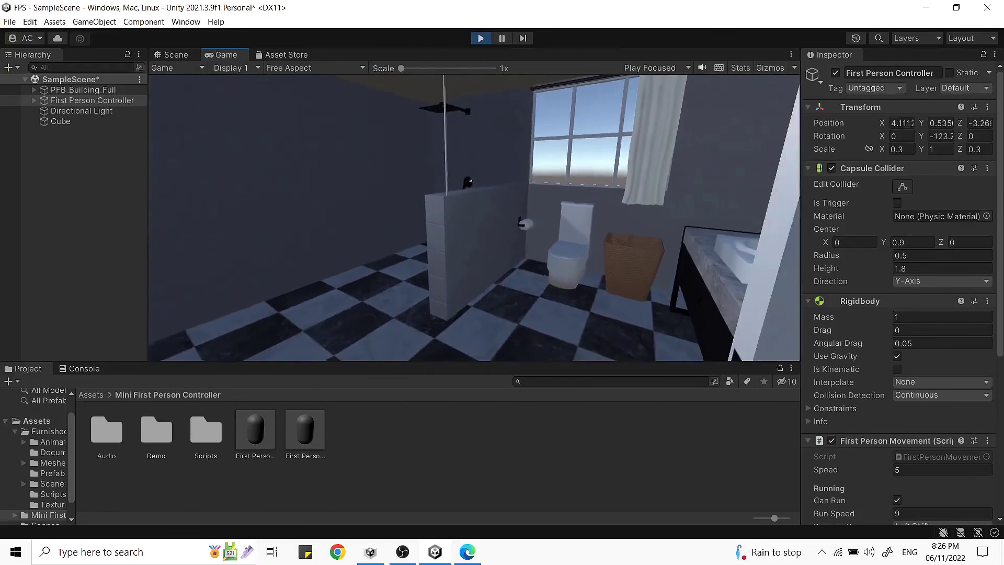
# - Look around the bathroom's shower, towel rail and vanity, and walk back out past its door into the main room
pyautogui.press('w')
pyautogui.press('w')
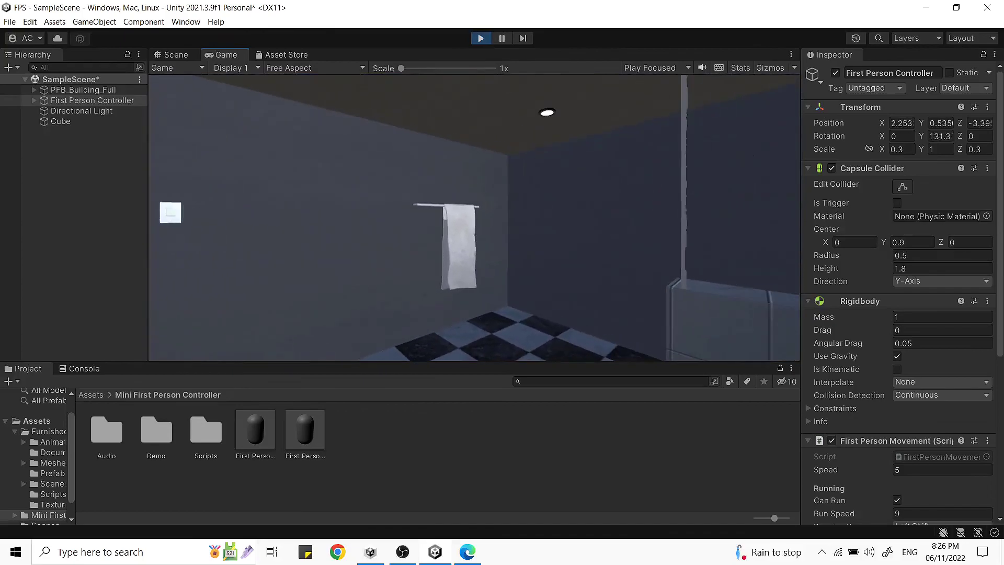
pyautogui.press('w')
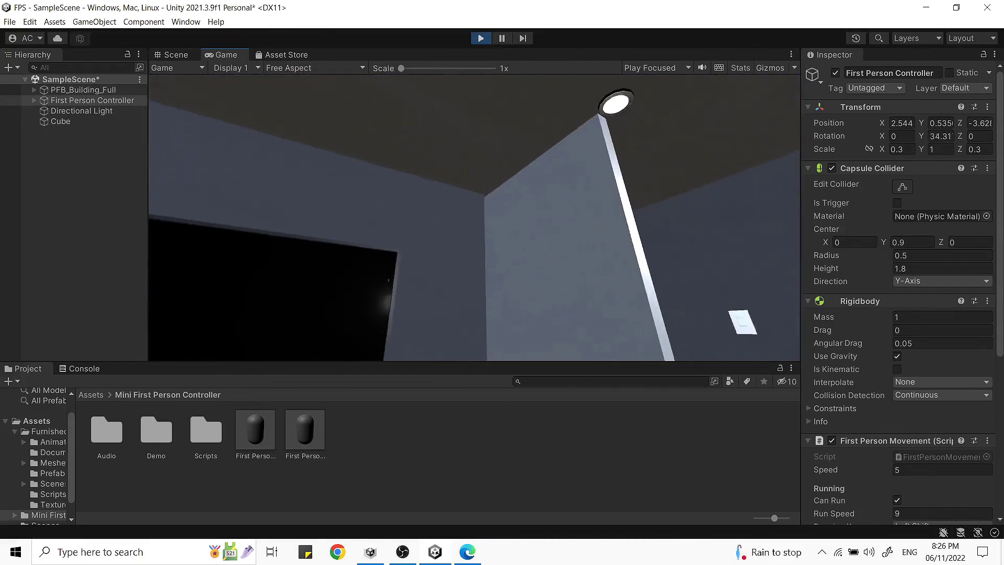
pyautogui.press('d')
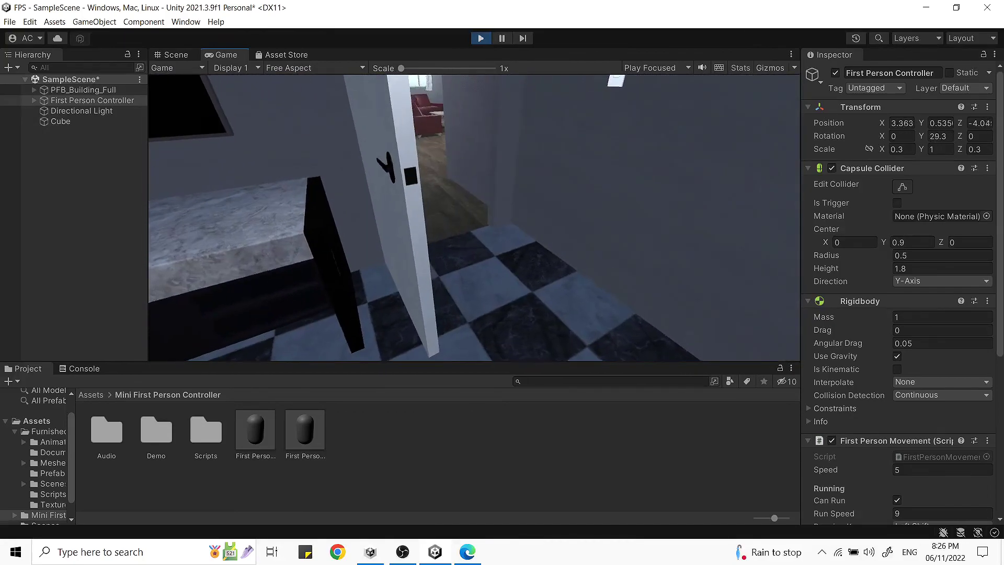
pyautogui.press('d')
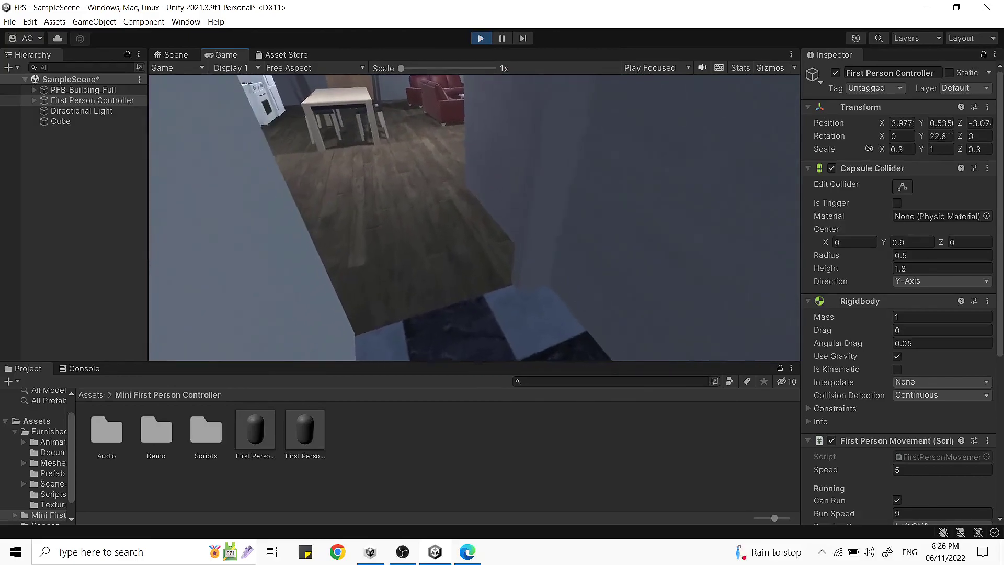
pyautogui.press('w')
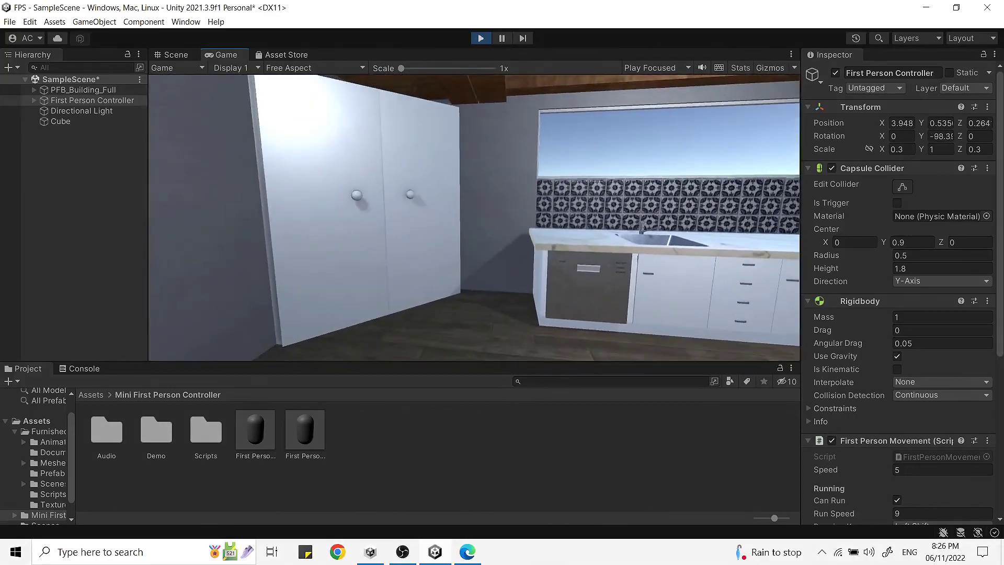
# - Walk along the kitchen counter past the sink and stove to the wooden double doors, facing the red sofas
pyautogui.press('w')
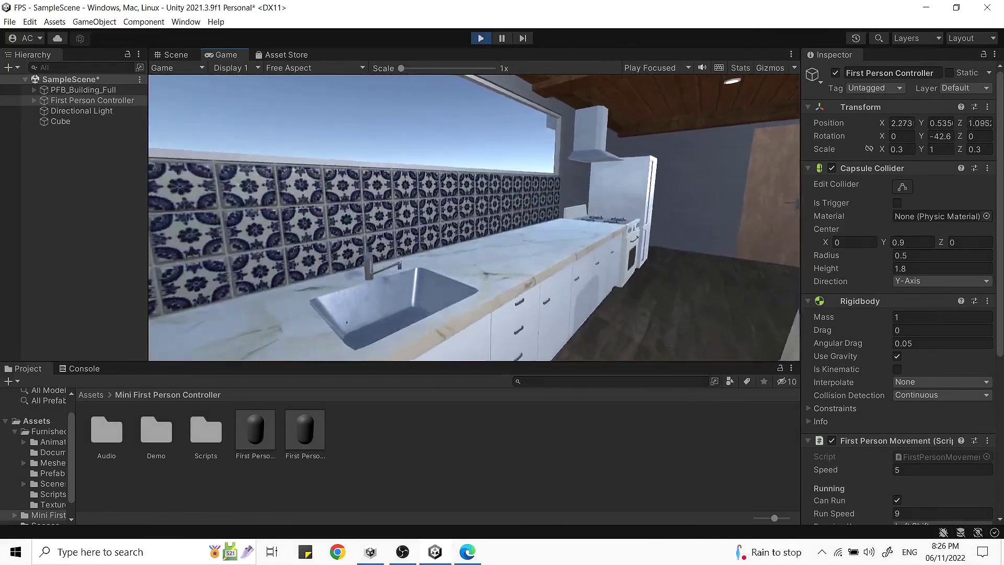
pyautogui.press('w')
pyautogui.press('w')
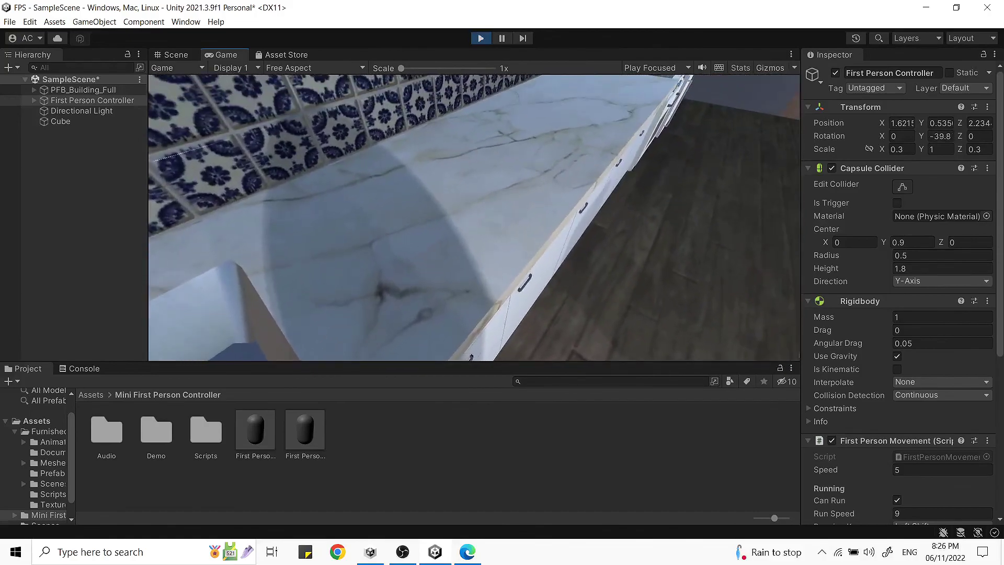
pyautogui.press('w')
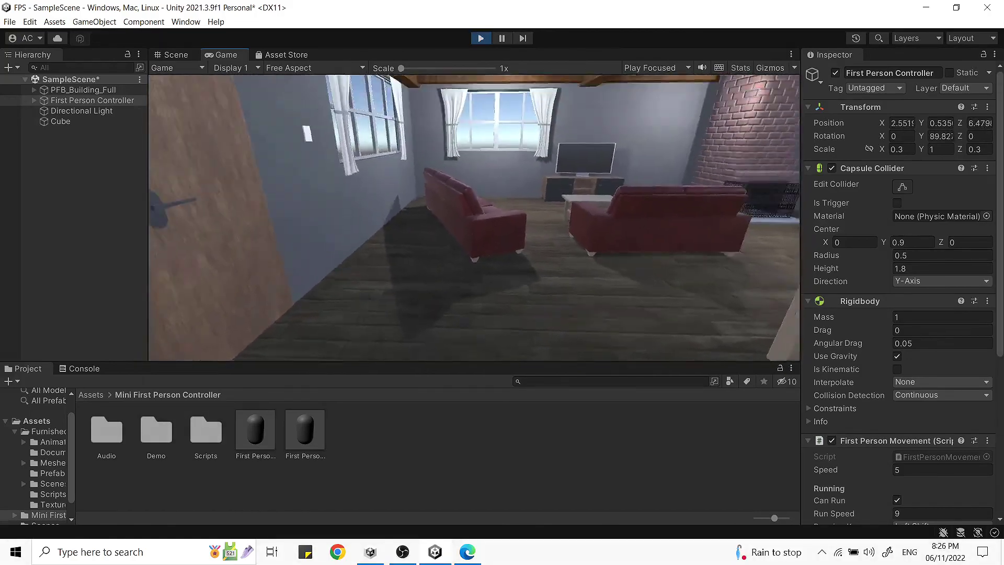